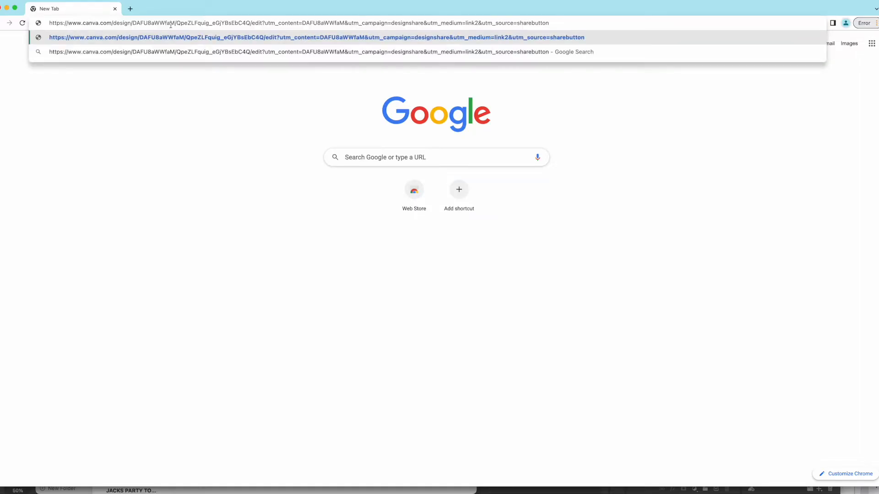
Open the shared Guess Who template link for editing, continuing with Google and skipping the introductory tour
key(Return)
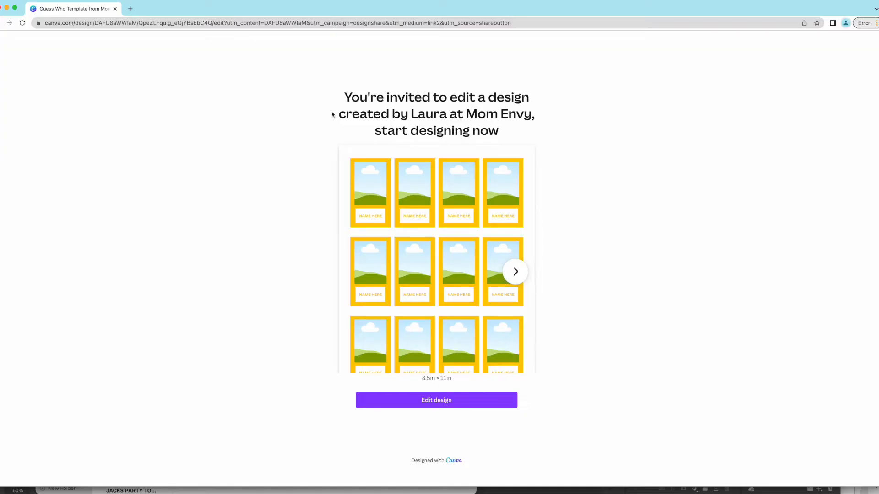
click(437, 403)
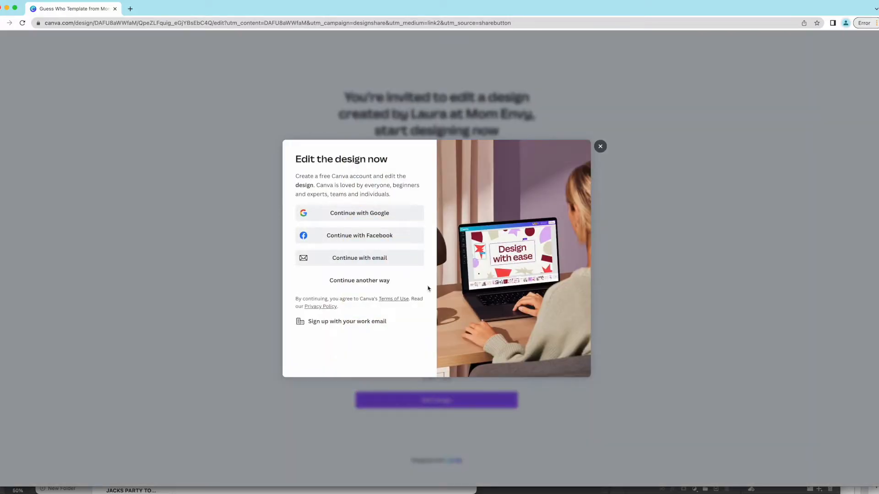
click(369, 213)
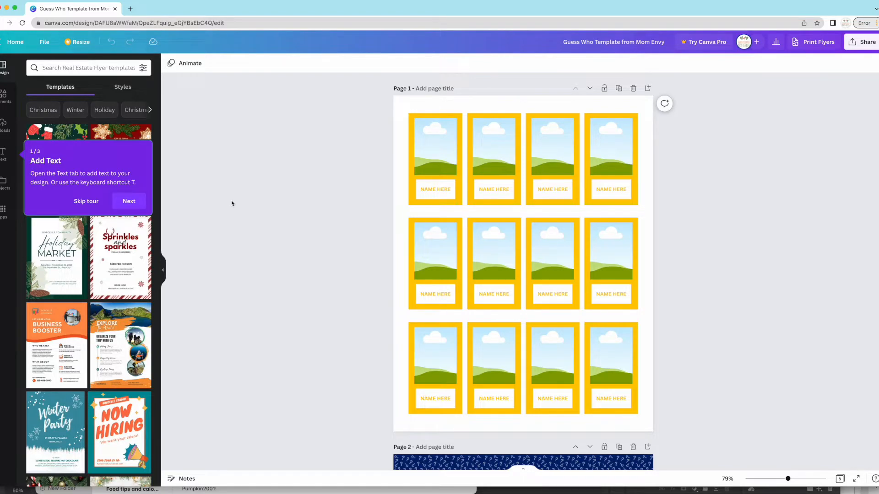
click(86, 201)
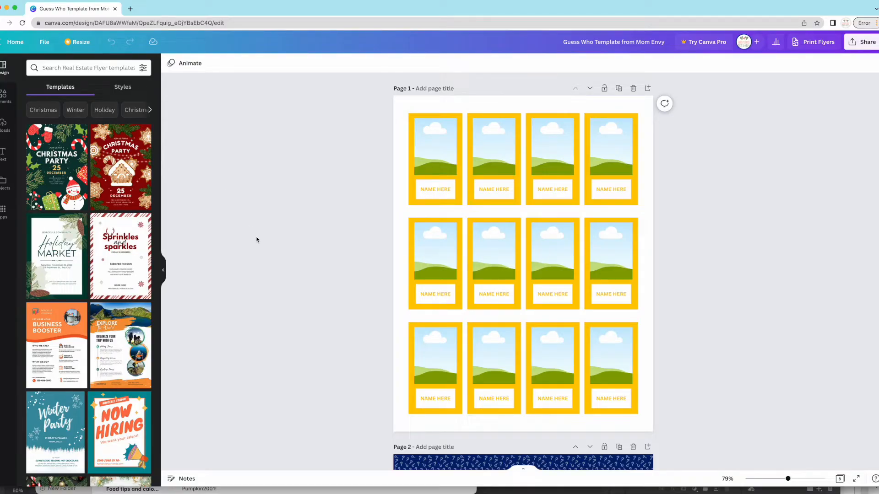
Look through the template's pages of large cards, patterned backs and small cards, ending back at page 1
scroll(255, 240, down, 4)
scroll(255, 239, up, 4)
scroll(297, 348, down, 5)
scroll(295, 350, down, 10)
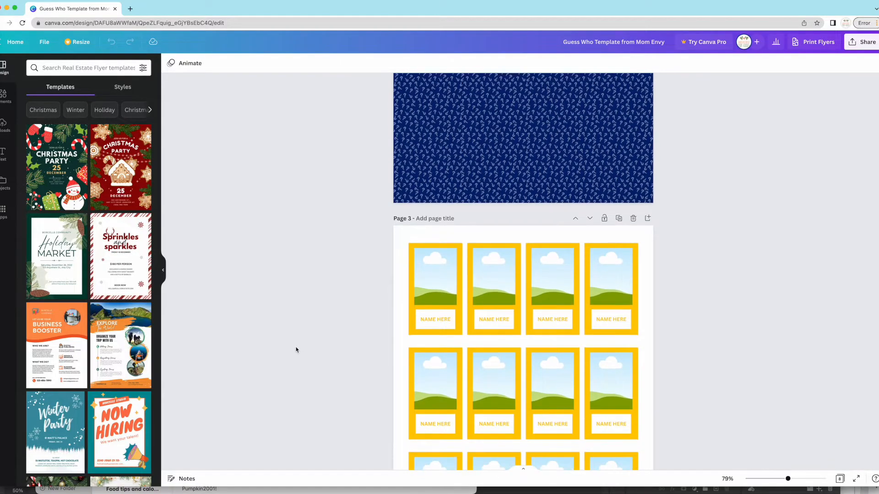
scroll(295, 349, down, 15)
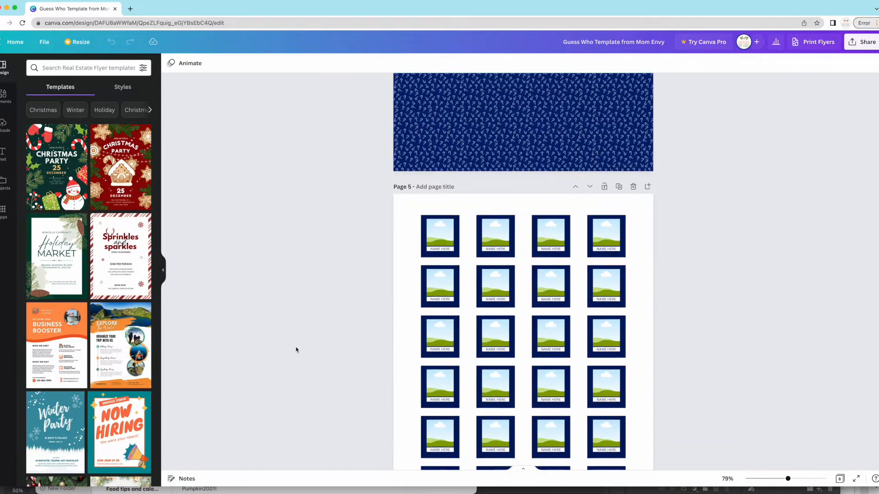
scroll(296, 349, down, 10)
scroll(296, 350, up, 20)
scroll(296, 350, up, 15)
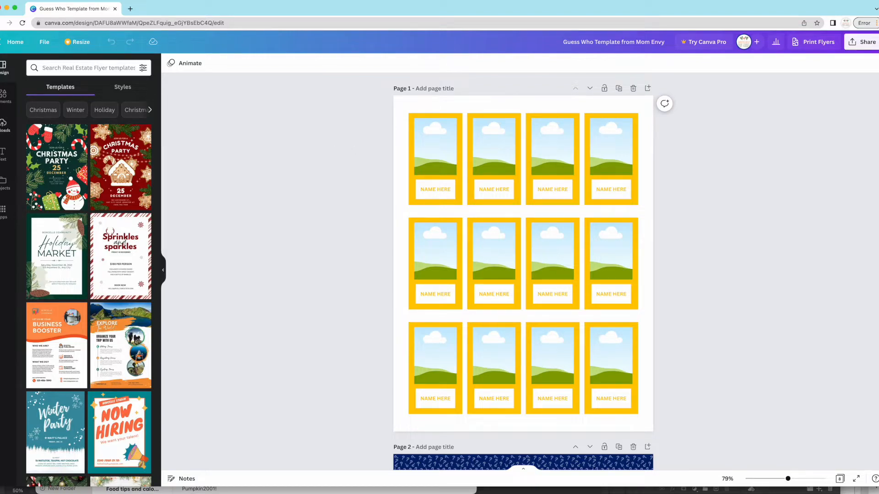
Upload all the images in the "Photos of People for Guess Who" folder to the design's uploads
click(4, 128)
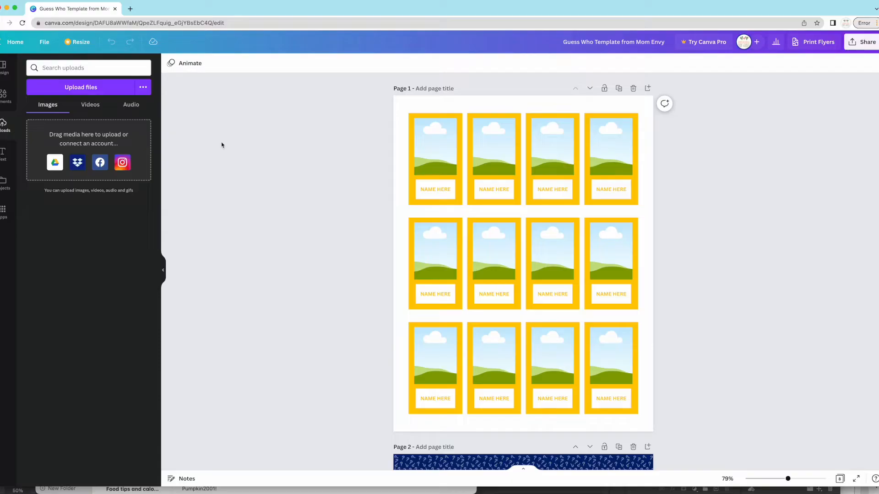
click(88, 94)
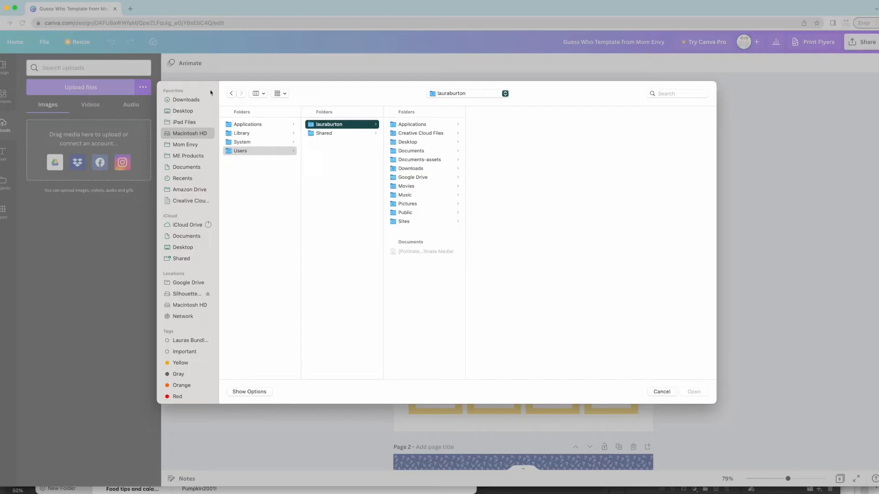
click(465, 98)
click(510, 144)
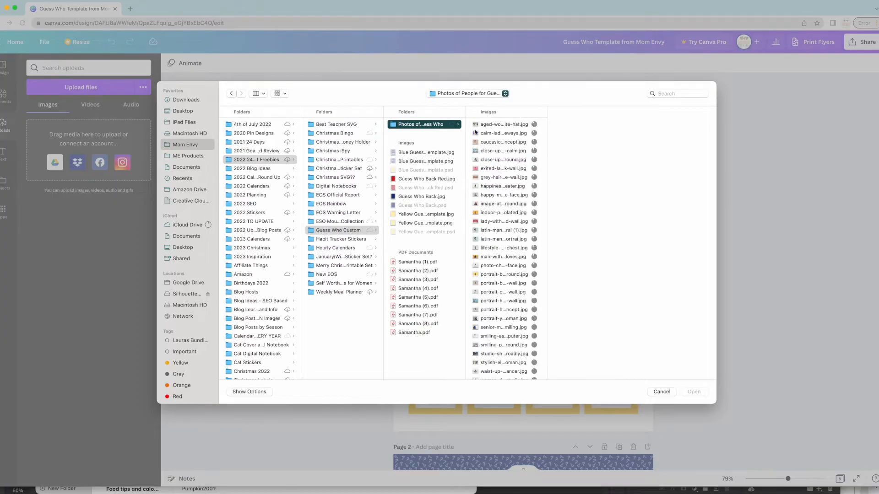
click(507, 125)
scroll(513, 274, down, 3)
shift+click(519, 366)
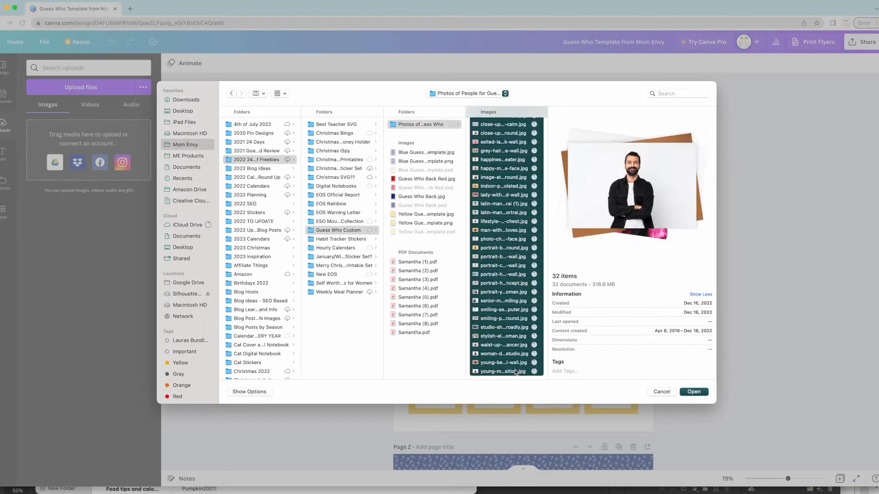
click(694, 392)
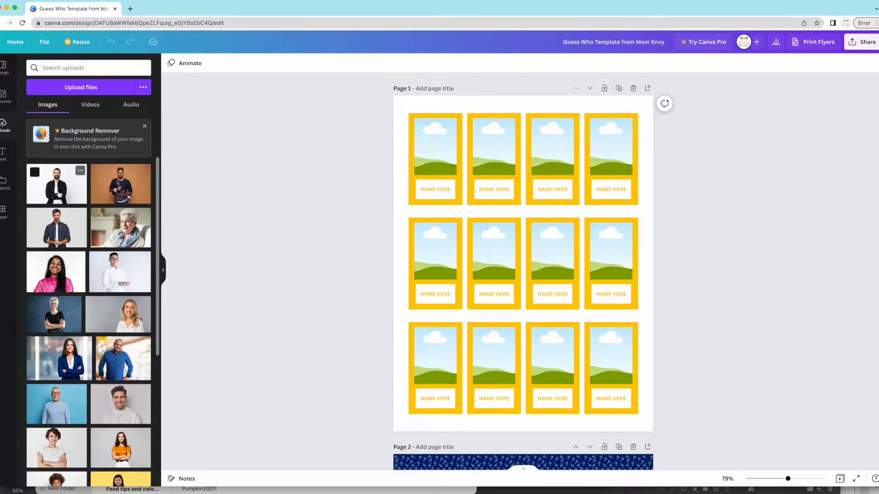
Fill the four top-row card frames on page 1 with the first four uploaded photos, in order
drag(59, 194, 432, 151)
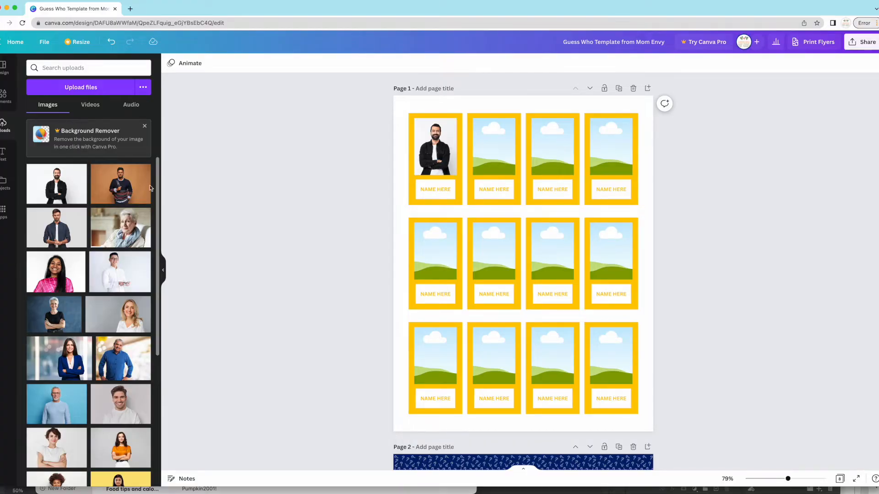
drag(117, 191, 485, 128)
click(56, 237)
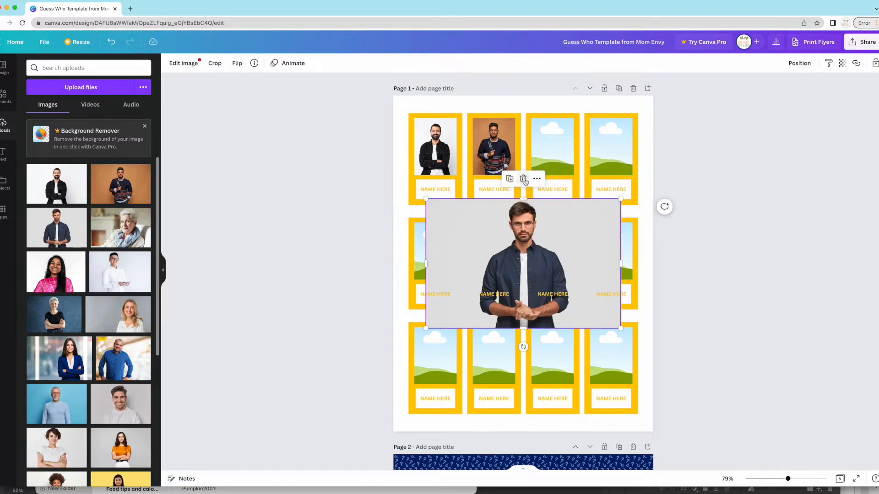
click(523, 179)
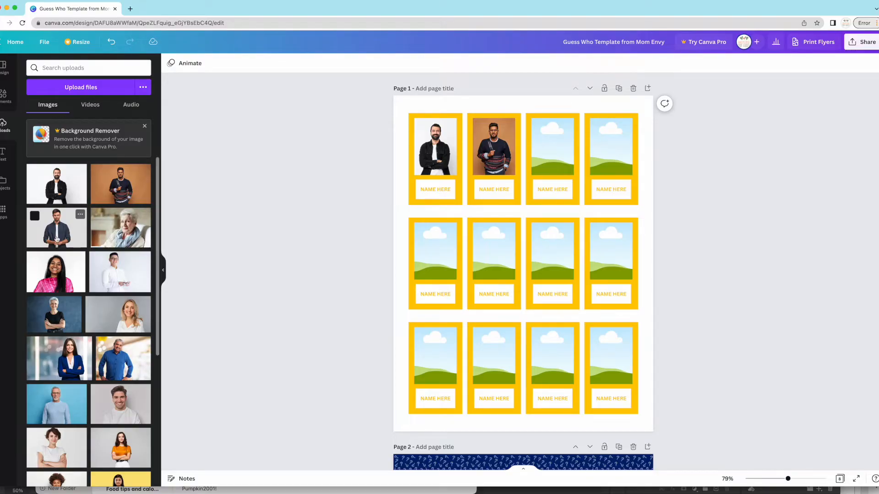
drag(64, 234, 554, 151)
drag(114, 229, 599, 141)
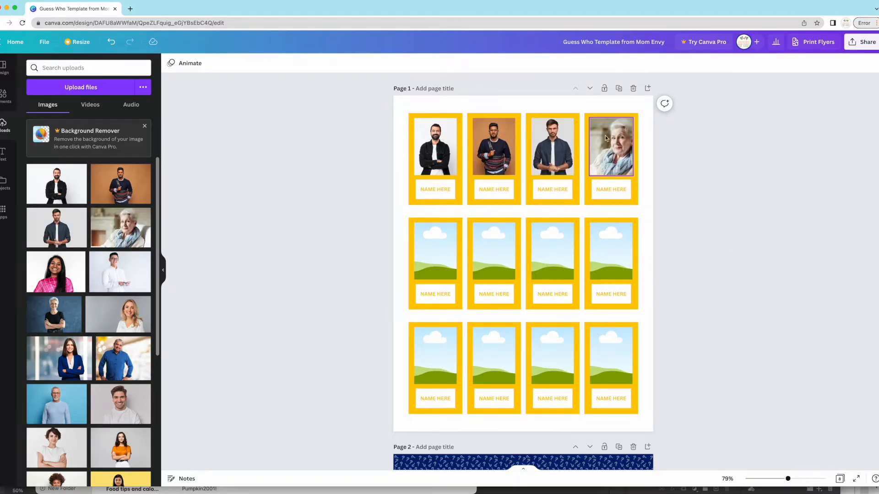
Reposition the photo within the fourth top-row card so the older woman is centred in its frame
click(626, 156)
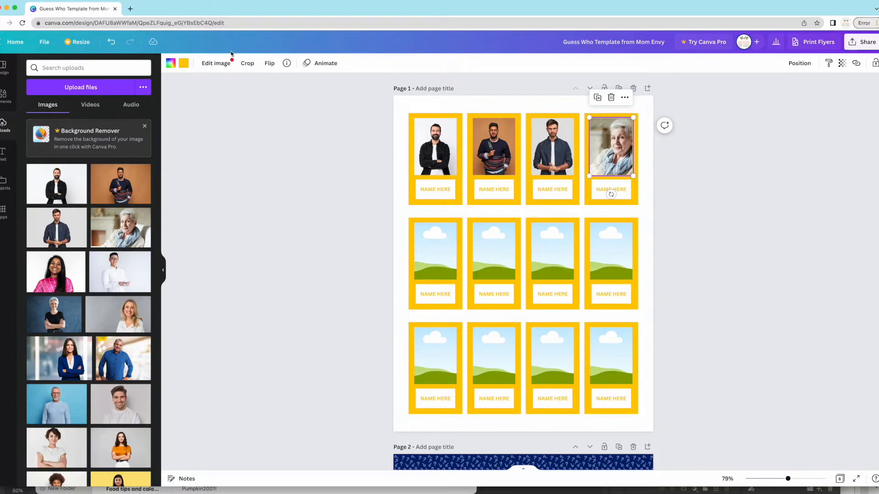
click(248, 66)
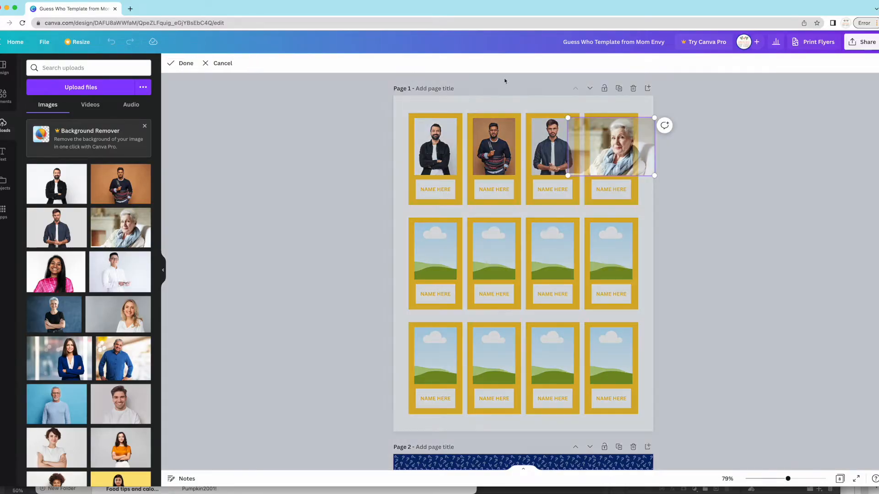
drag(631, 147, 618, 146)
click(683, 164)
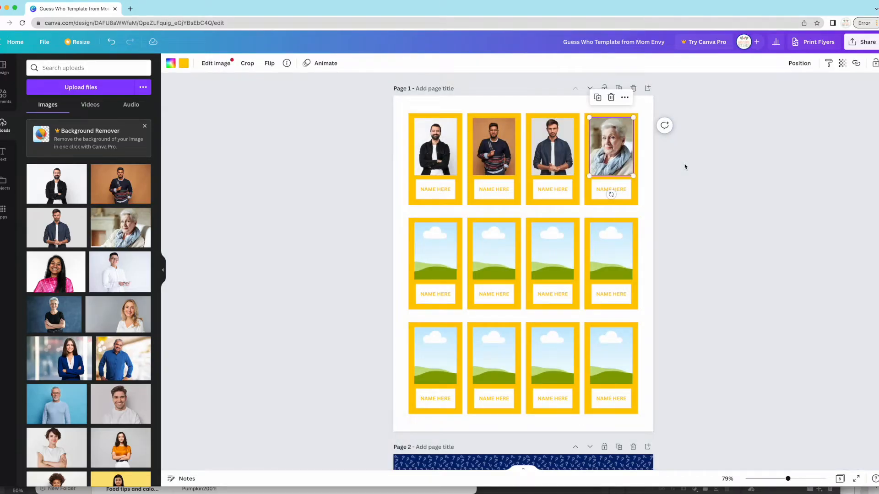
click(685, 166)
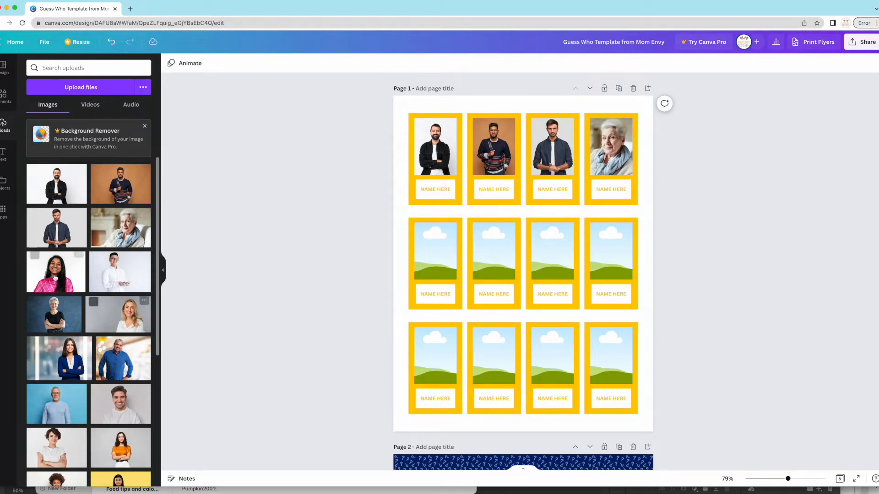
Place the pink-top woman and white-shirt man in the first two second-row cards, and centre the man in his frame
drag(55, 277, 436, 255)
drag(120, 271, 494, 251)
click(494, 269)
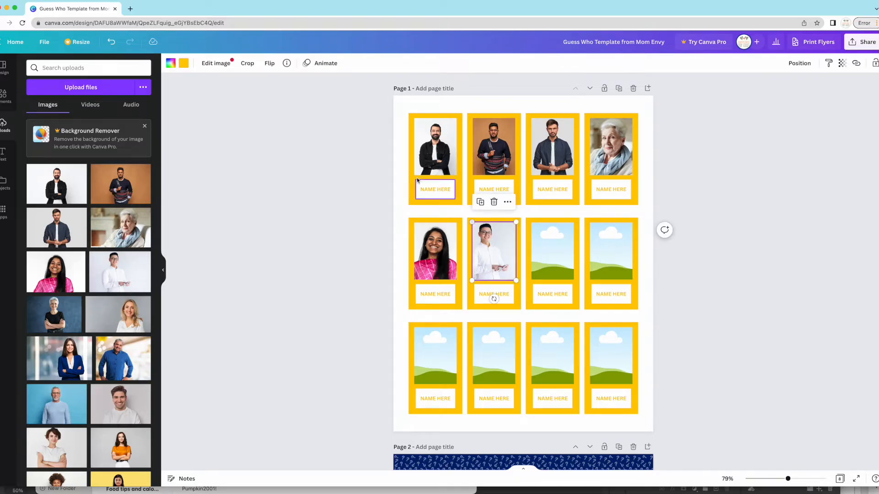
click(248, 64)
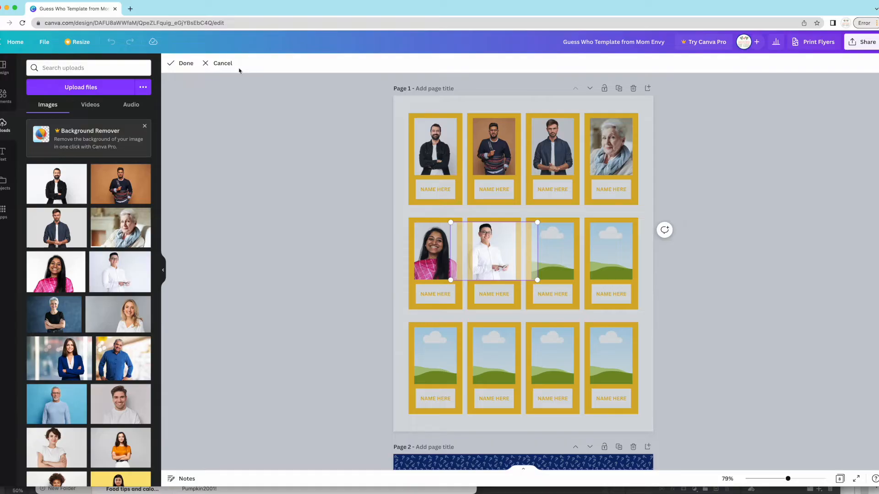
mouse_move(476, 248)
mouse_down()
mouse_move(489, 247)
mouse_move(479, 247)
mouse_up()
click(298, 262)
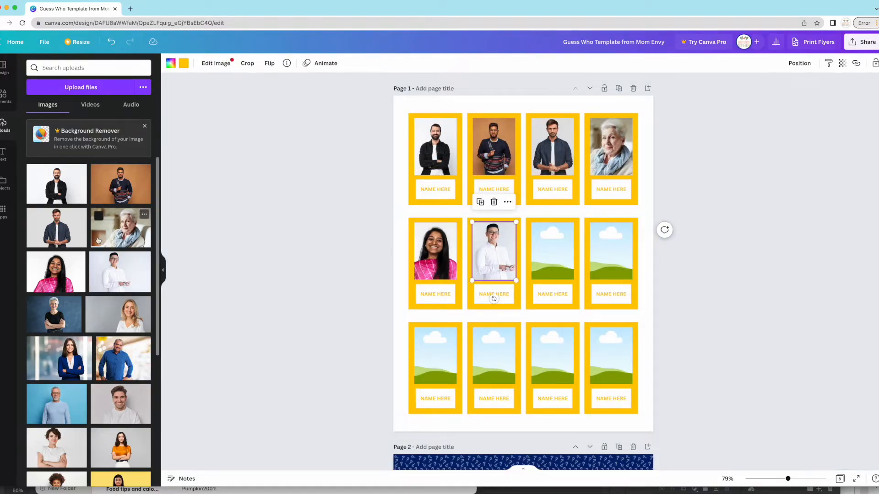
click(219, 216)
Fill the last two second-row cards with the black-top and blonde women's photos, and centre the blonde woman in her frame
scroll(55, 284, down, 1)
drag(54, 284, 542, 248)
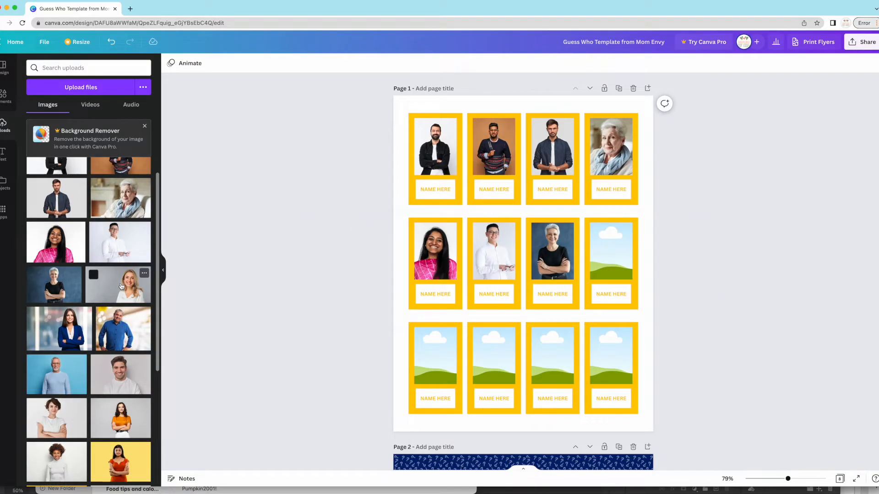
drag(121, 287, 595, 243)
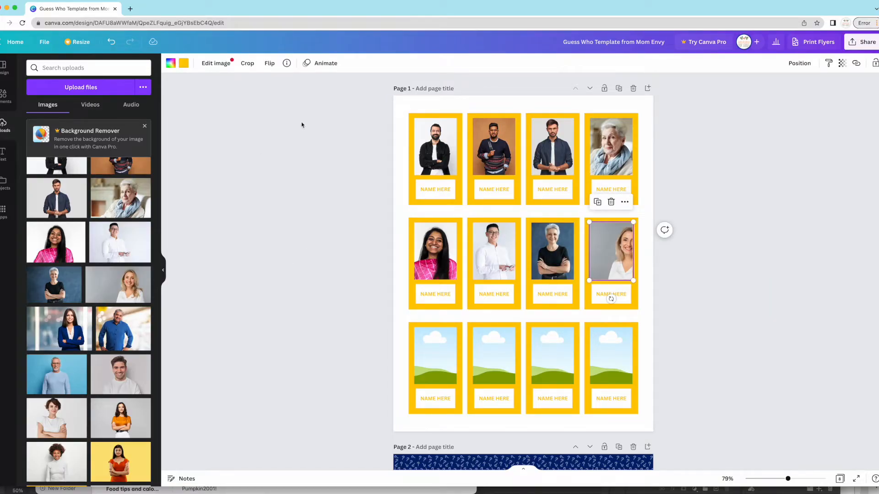
click(247, 63)
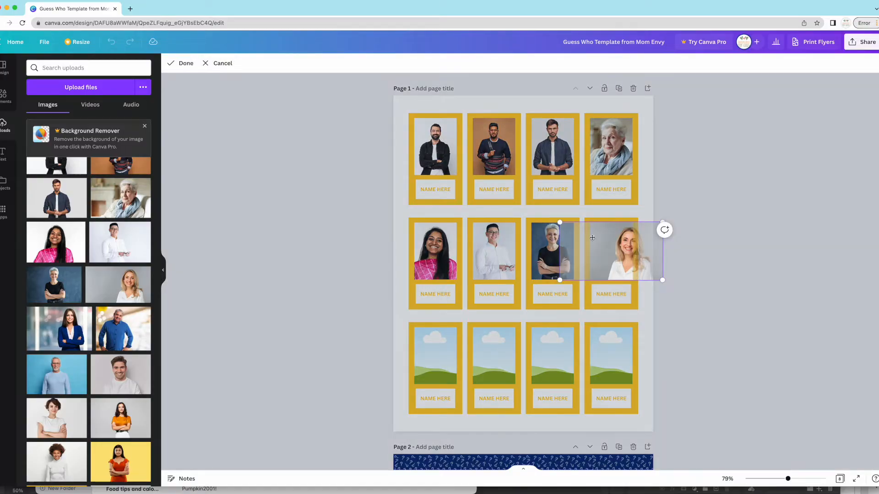
drag(613, 247, 593, 246)
click(233, 298)
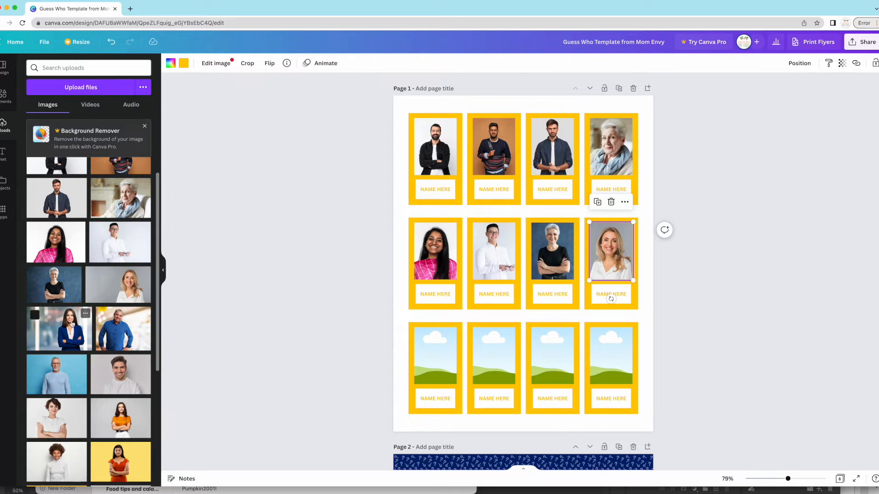
Place the photo of the woman in the blue blazer in the first third-row card on page 1
scroll(72, 325, down, 2)
drag(69, 280, 433, 361)
double_click(440, 355)
click(263, 349)
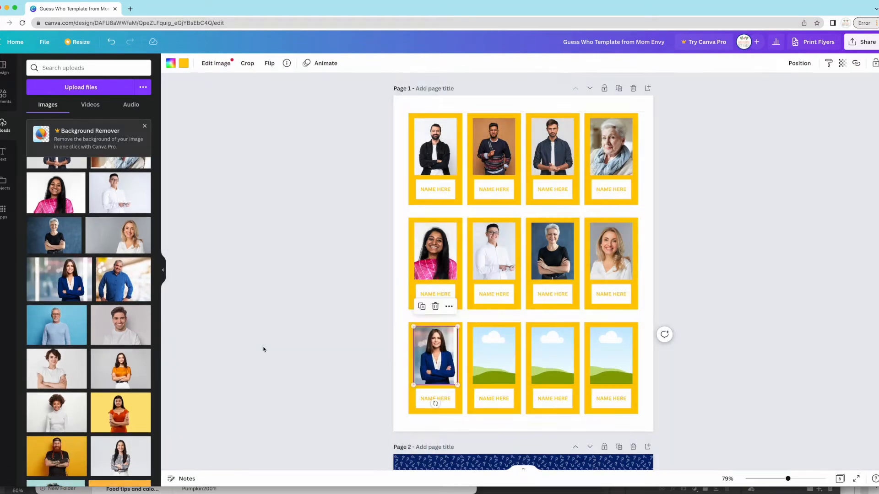
scroll(166, 247, down, 2)
click(133, 274)
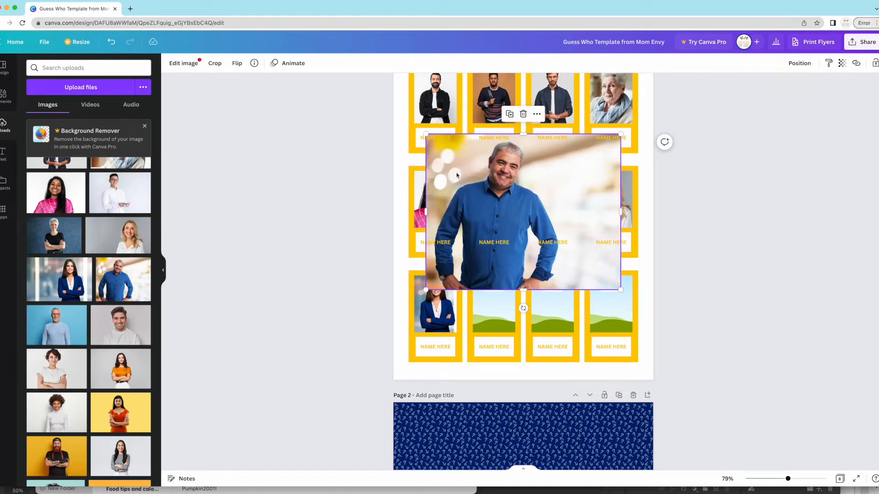
click(523, 114)
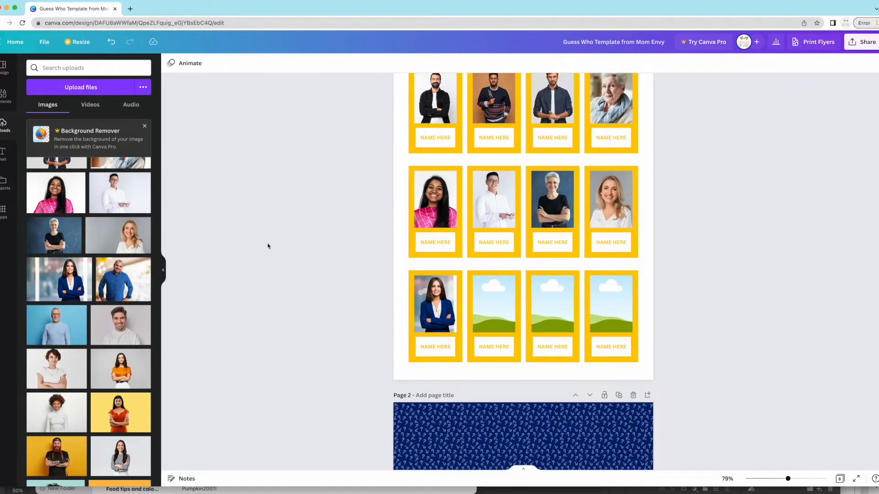
Fill the remaining three third-row card frames on page 1 with further uploaded photos
scroll(187, 289, down, 2)
drag(55, 324, 486, 248)
drag(117, 278, 556, 268)
double_click(552, 251)
click(331, 316)
scroll(274, 288, down, 2)
scroll(262, 283, up, 4)
scroll(87, 302, down, 2)
drag(50, 308, 608, 337)
Place the photo of the man in the green shirt on an orange background in the first card on page 3
scroll(309, 320, down, 1)
scroll(309, 319, down, 10)
scroll(87, 320, down, 2)
drag(119, 343, 434, 137)
click(381, 140)
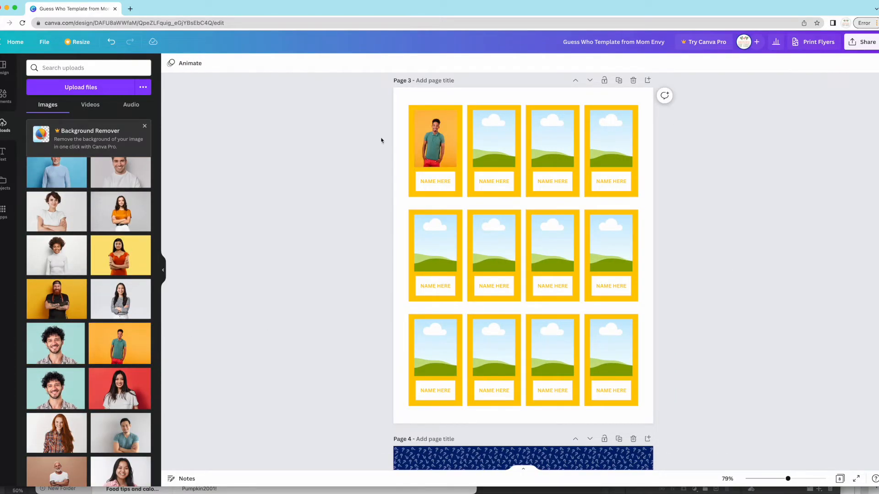
Enlarge and reposition the photo within page 3's first card so the man's head and upper body fill the frame
click(436, 155)
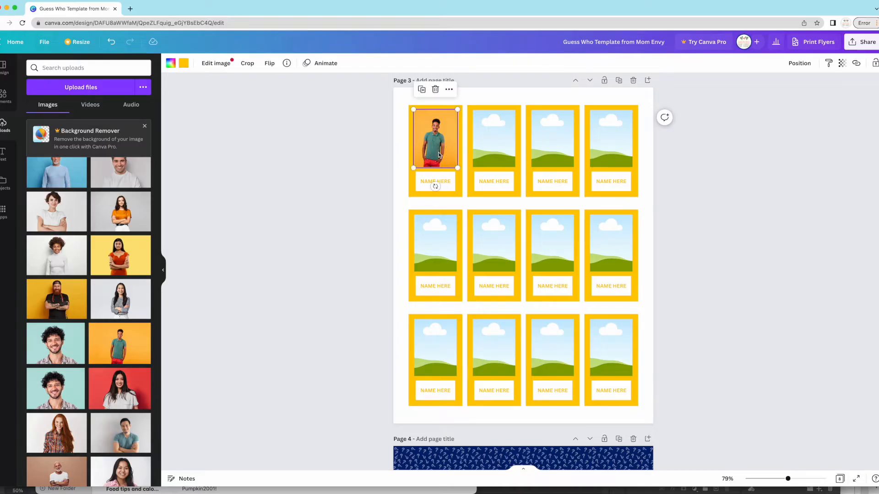
click(247, 63)
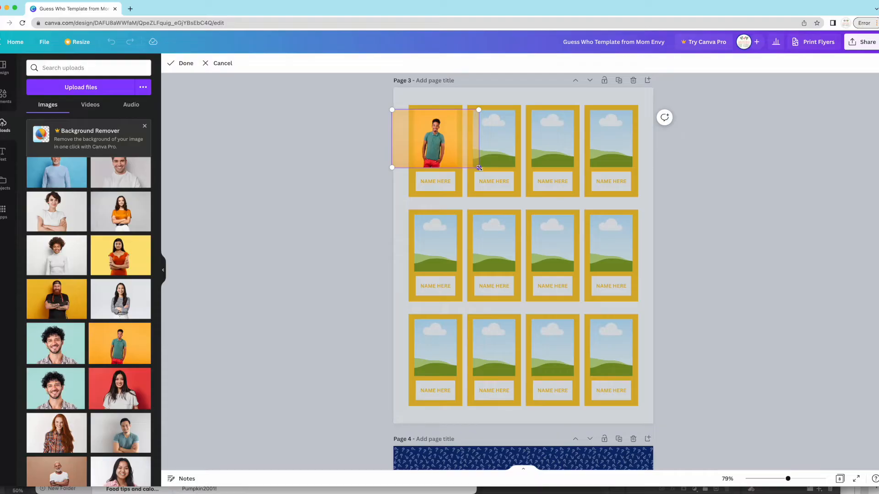
mouse_move(476, 168)
mouse_down()
mouse_move(522, 203)
mouse_move(471, 165)
mouse_move(472, 174)
mouse_up()
drag(510, 198, 519, 204)
drag(461, 157, 457, 160)
click(307, 194)
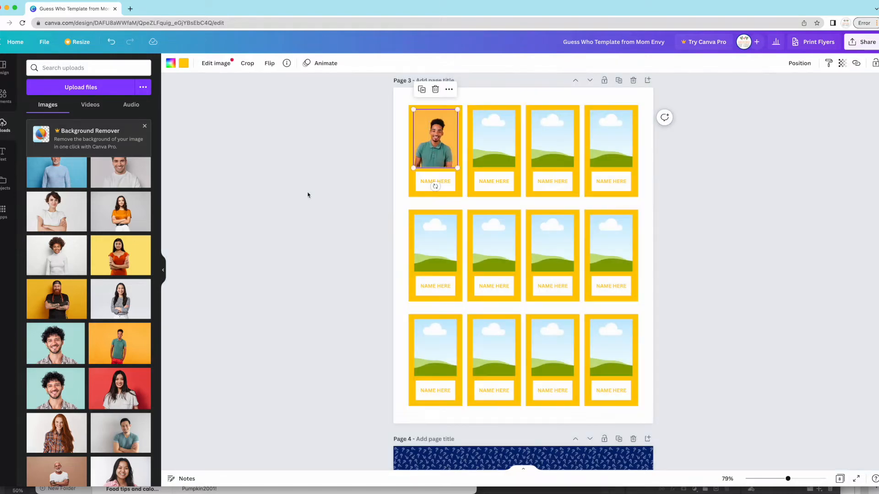
click(308, 142)
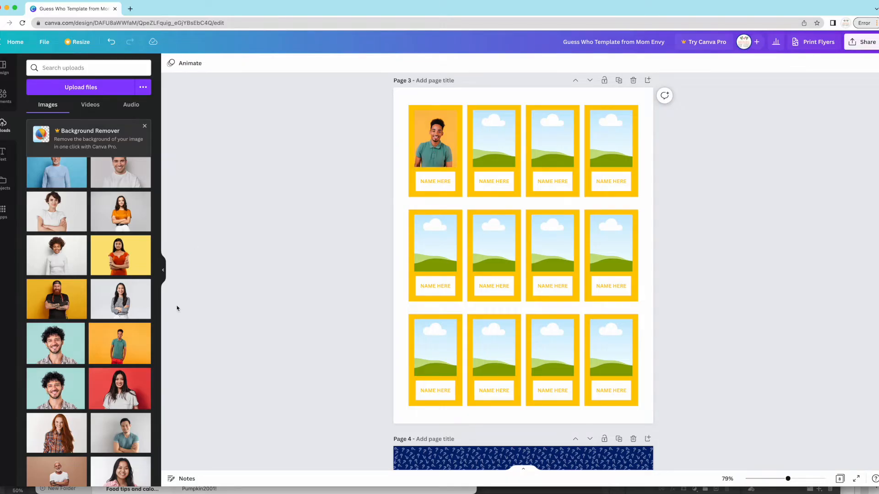
Replace the name placeholder on page 1's first card with the first name of the man in the black jacket
scroll(98, 348, down, 3)
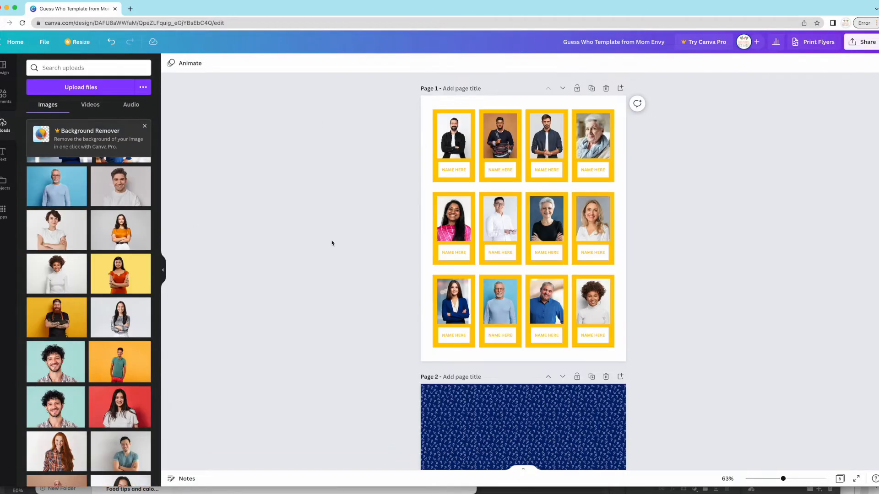
scroll(331, 243, down, 8)
scroll(332, 243, up, 4)
scroll(331, 243, up, 15)
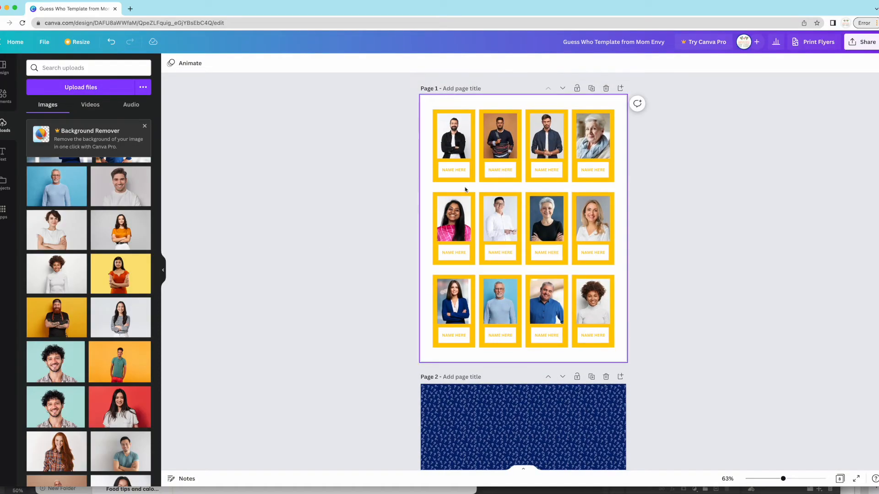
click(456, 169)
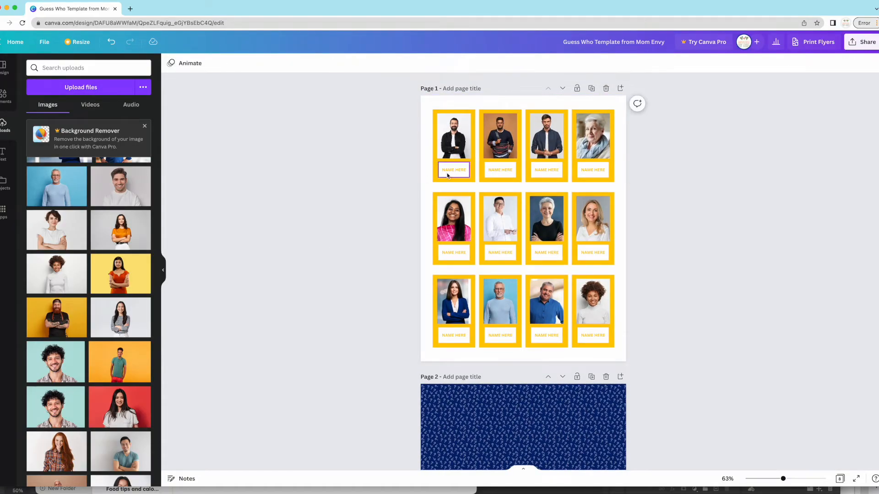
double_click(452, 170)
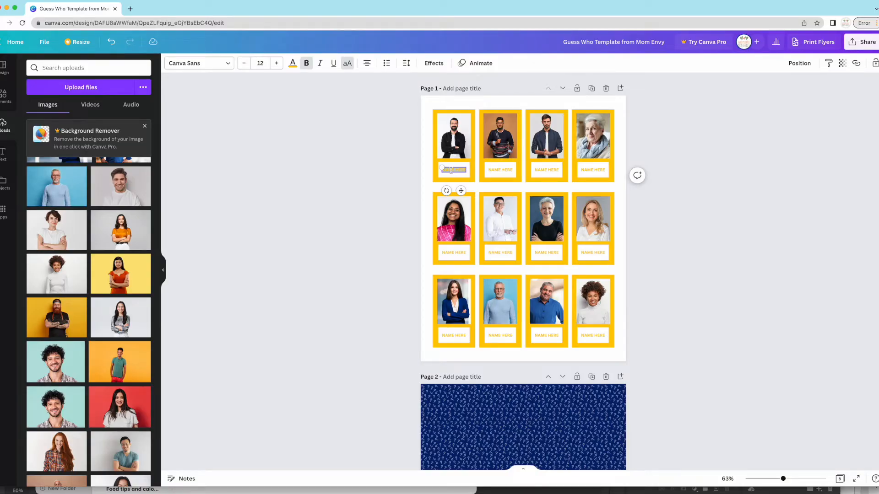
text(Bob)
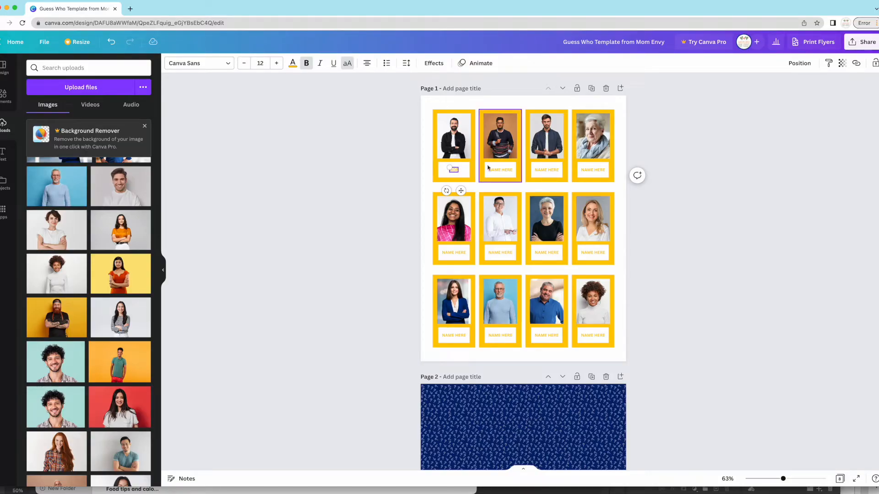
Enter a first name in the placeholders of the remaining three first-row cards on page 1
click(499, 172)
double_click(499, 172)
text(Chris)
double_click(546, 170)
text(Tim)
double_click(592, 170)
text(Carol)
Replace the name placeholders of all four second-row cards on page 1 with each person's first name
double_click(456, 250)
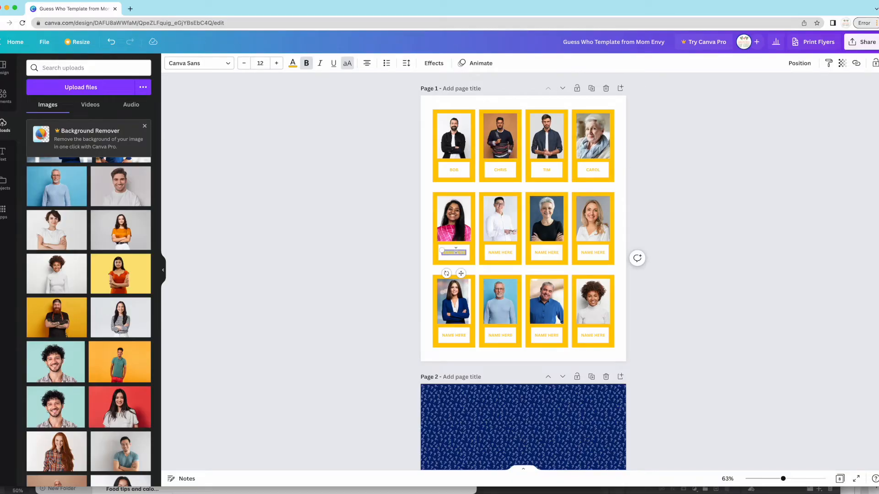
text(Aarti)
double_click(500, 252)
text(Kevin)
double_click(546, 252)
text(Susan)
double_click(592, 253)
text(Karen)
Replace the name placeholders of all four third-row cards on page 1 with each person's first name
double_click(449, 335)
text(Becca)
double_click(499, 335)
text(Jason)
double_click(546, 335)
text(John)
double_click(592, 335)
text(Keysha)
click(674, 342)
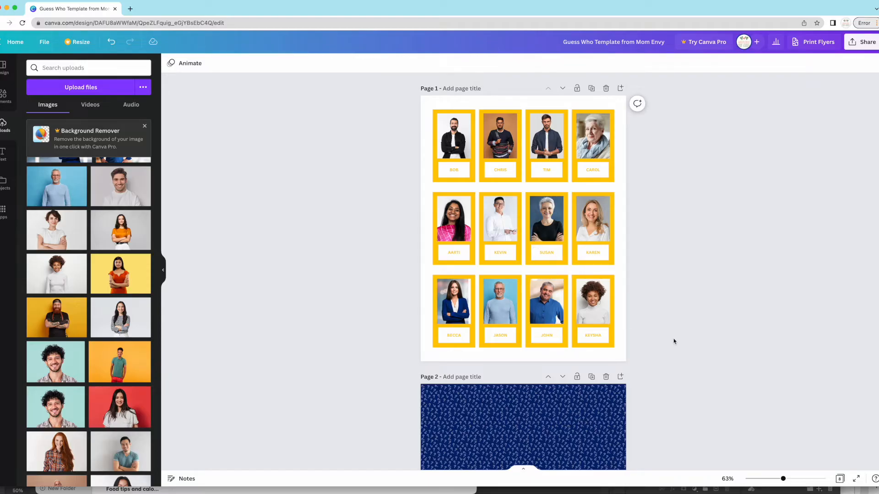
Review the large cards on pages 1 and 3 and the small blue-framed cards on page 5
scroll(673, 342, down, 20)
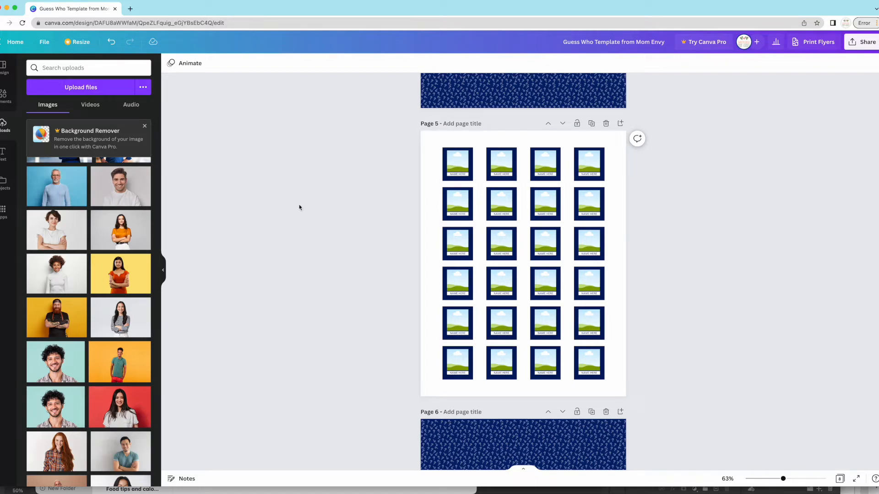
scroll(314, 227, down, 9)
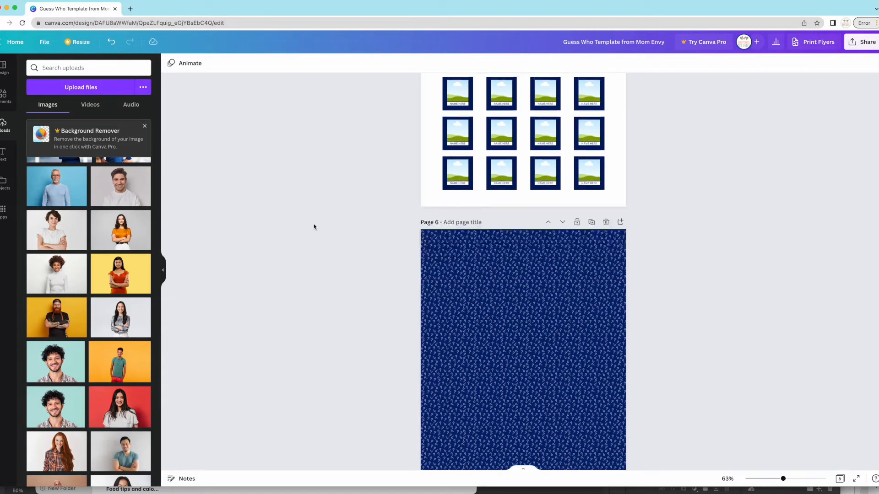
scroll(314, 227, up, 10)
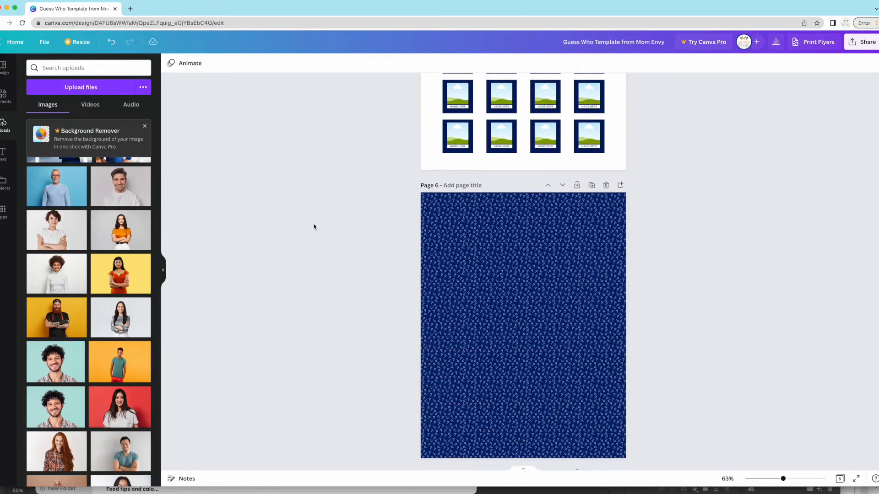
scroll(314, 227, up, 14)
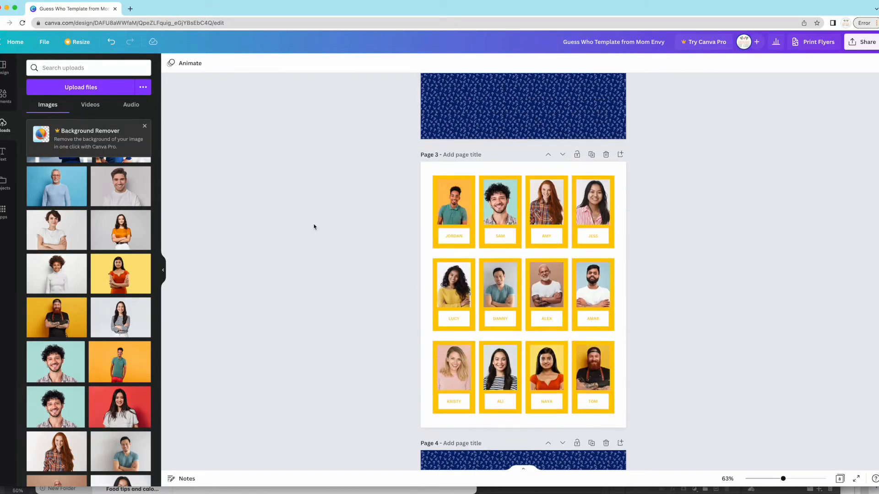
scroll(314, 226, up, 9)
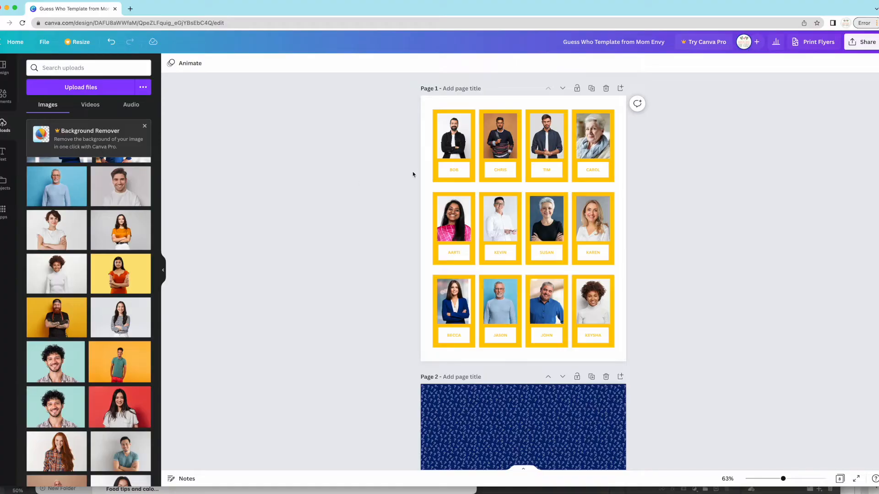
scroll(290, 304, down, 15)
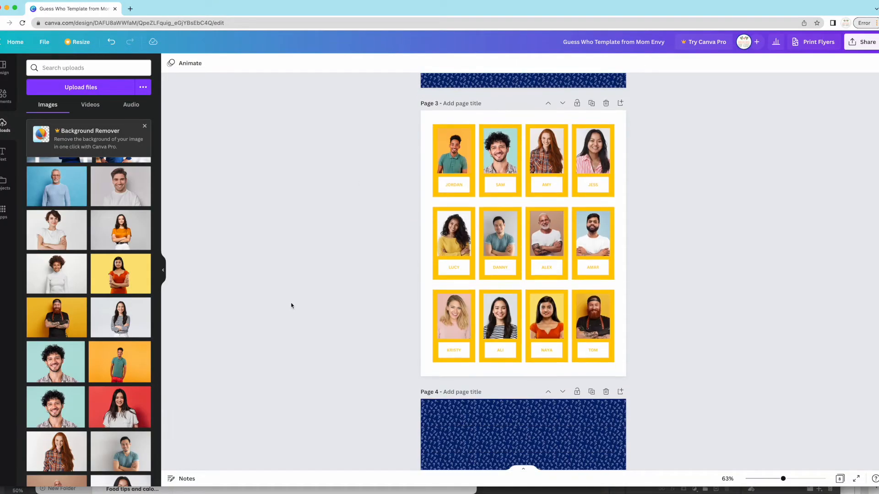
scroll(290, 303, down, 5)
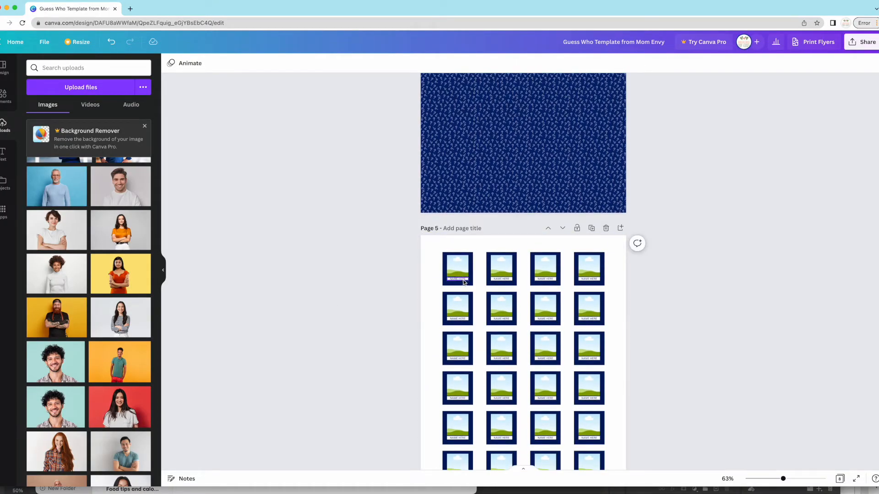
Label the first two small cards on page 5 with the same first names as page 1's first two cards
double_click(462, 278)
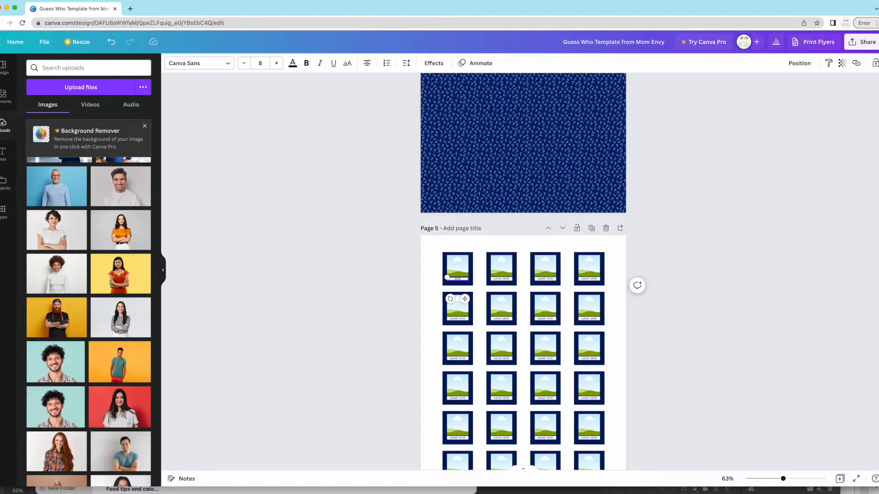
scroll(514, 269, up, 20)
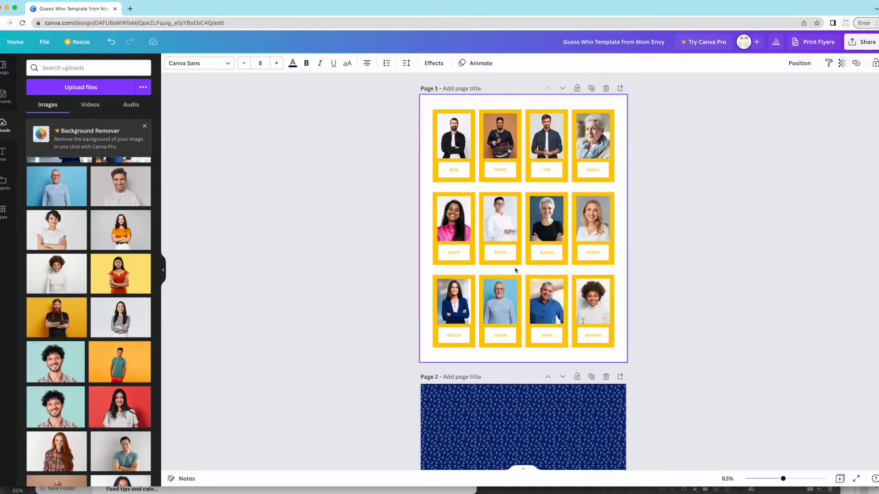
scroll(514, 269, down, 20)
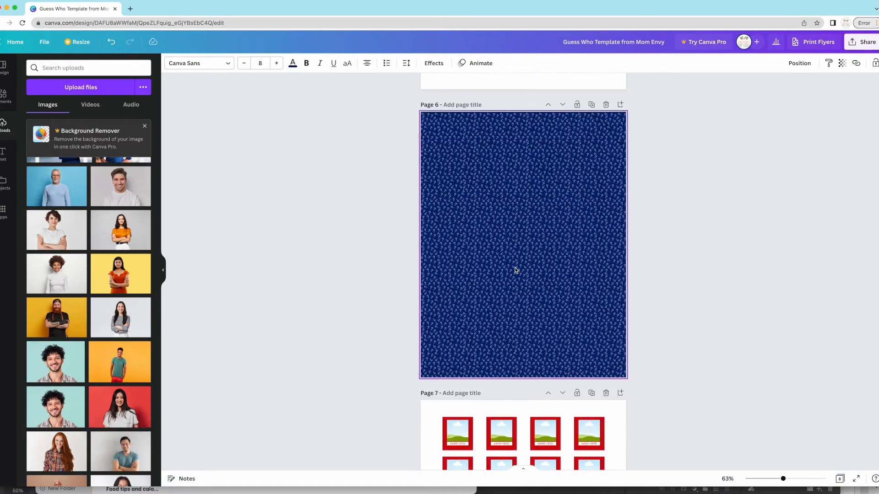
scroll(514, 270, up, 9)
click(495, 189)
key(BackSpace)
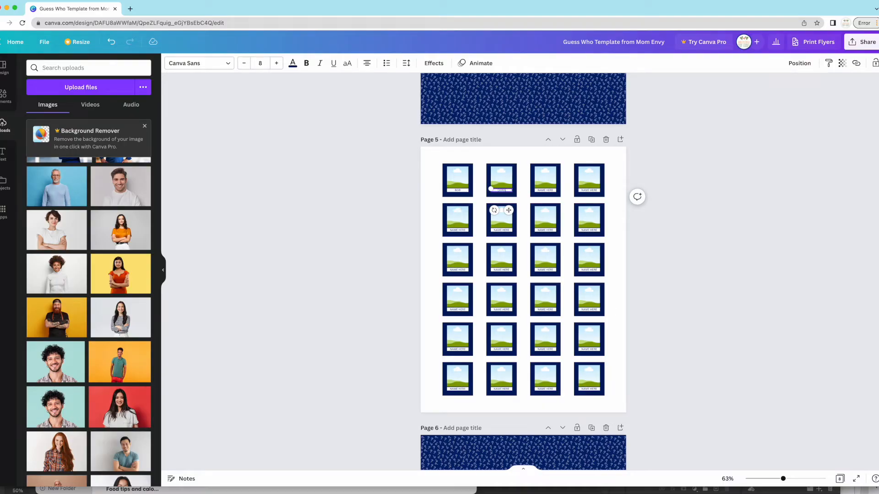
Place the photos of the man in the black jacket and the man in the patterned sweater in page 5's first two cards
scroll(345, 163, up, 18)
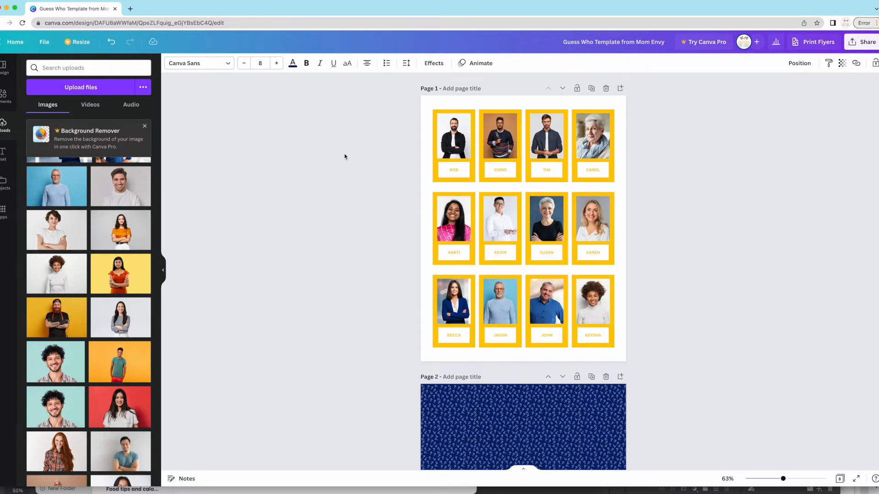
scroll(86, 233, up, 5)
scroll(305, 369, down, 20)
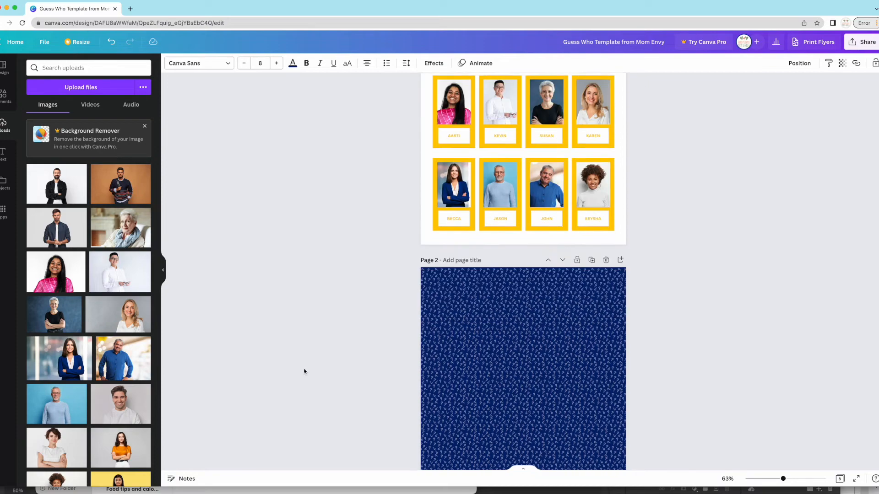
scroll(305, 371, up, 6)
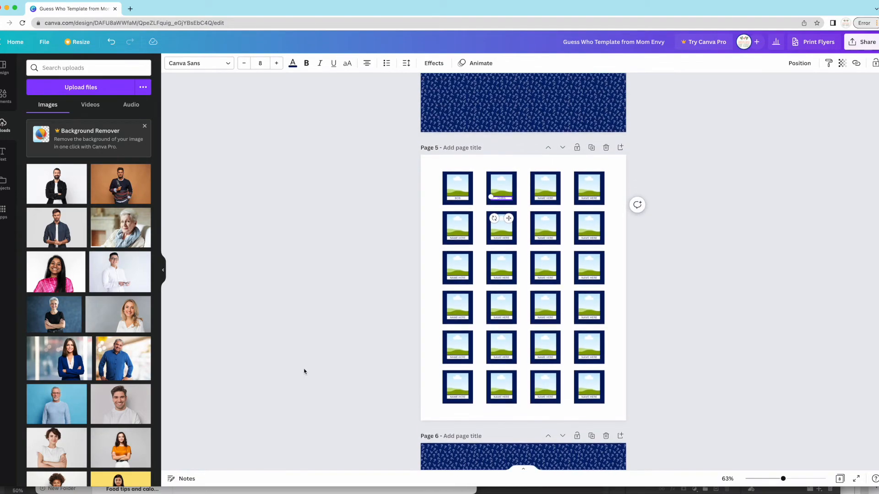
drag(55, 182, 451, 207)
drag(120, 183, 501, 207)
Enlarge and reposition the photo inside page 5's first card so the man's head and upper body fill the frame
click(457, 207)
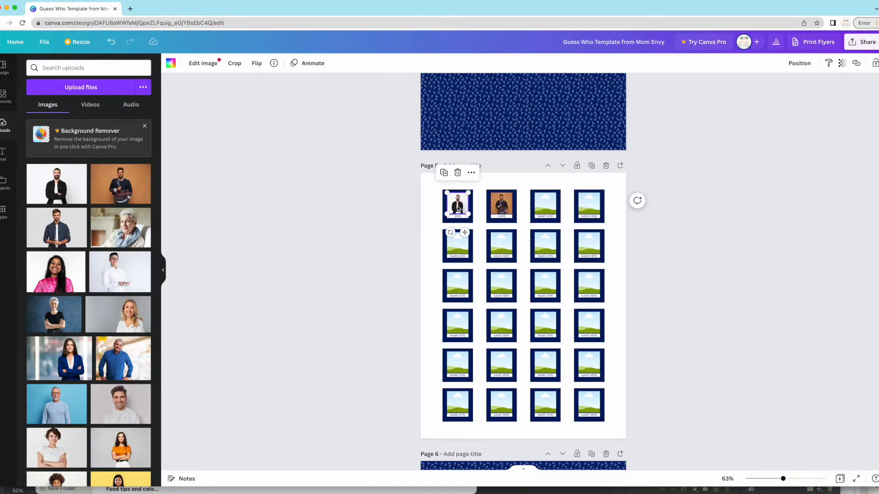
click(234, 64)
mouse_move(469, 214)
mouse_down()
mouse_move(490, 236)
mouse_move(475, 208)
mouse_move(464, 206)
mouse_up()
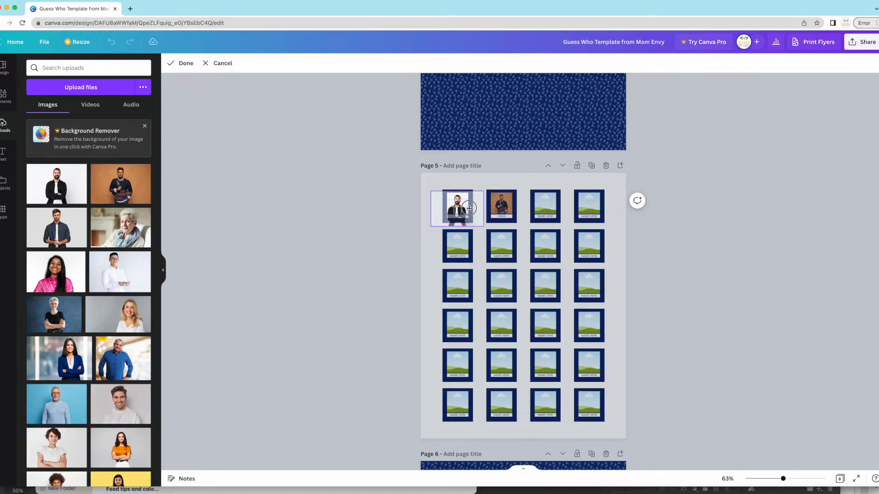
click(287, 142)
Enlarge the photo of the man in the patterned sweater within page 5's second card and centre him in the frame
click(499, 206)
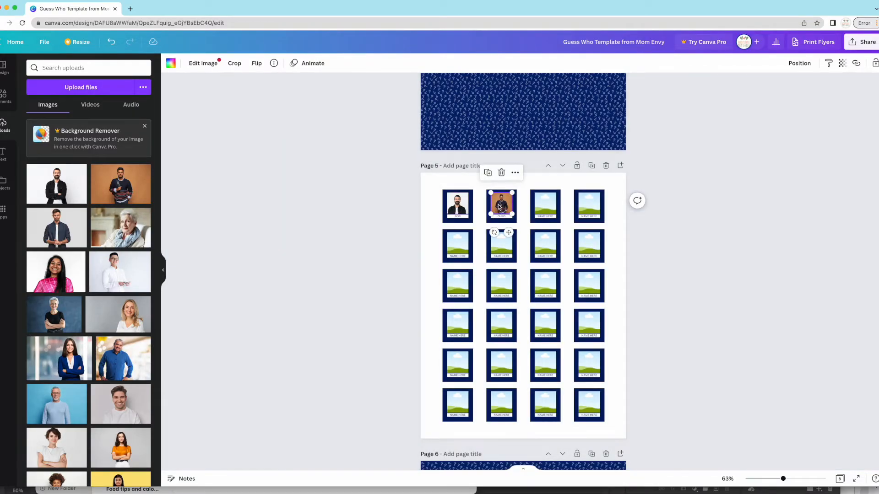
click(234, 63)
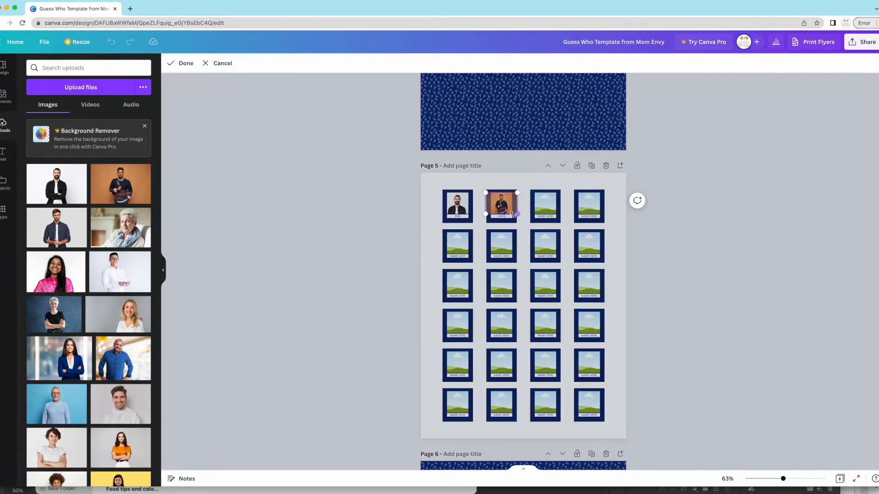
drag(516, 216, 502, 205)
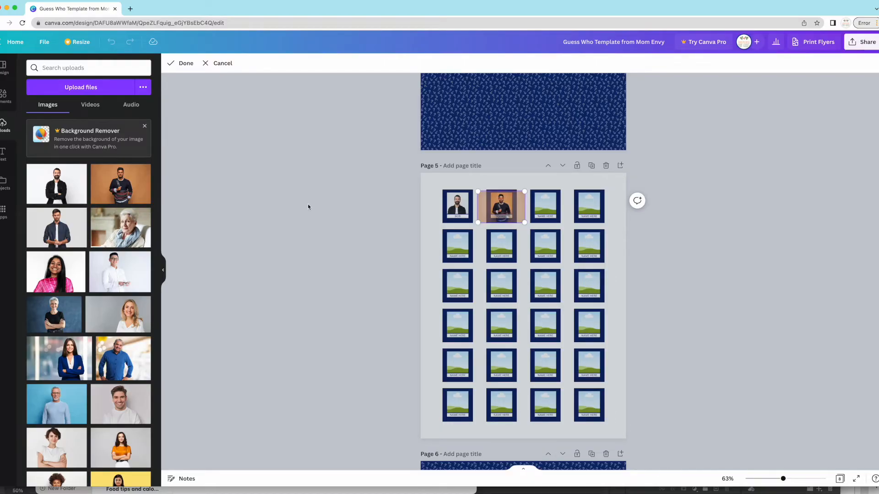
click(307, 207)
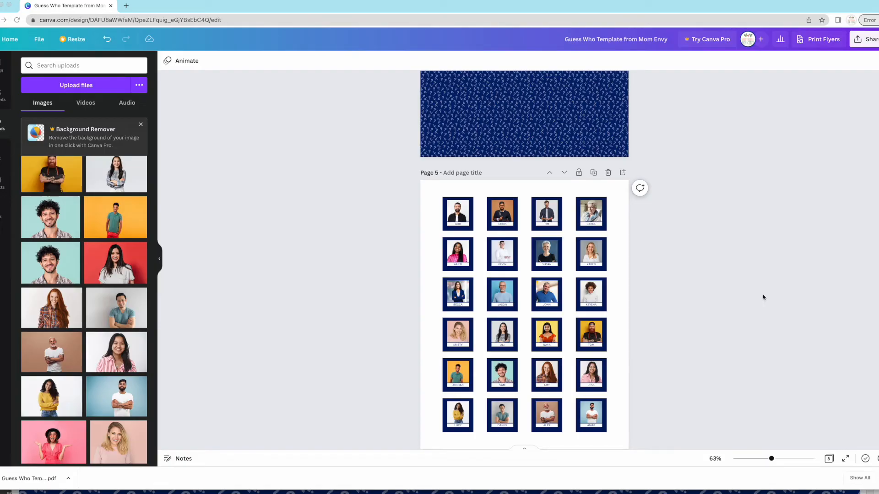
Download all pages of the completed design as a PDF Print file
click(868, 44)
click(866, 44)
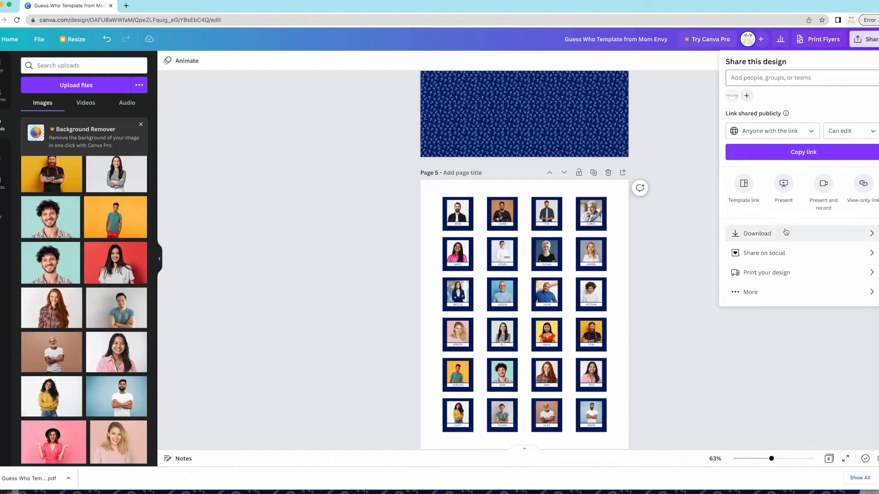
click(764, 238)
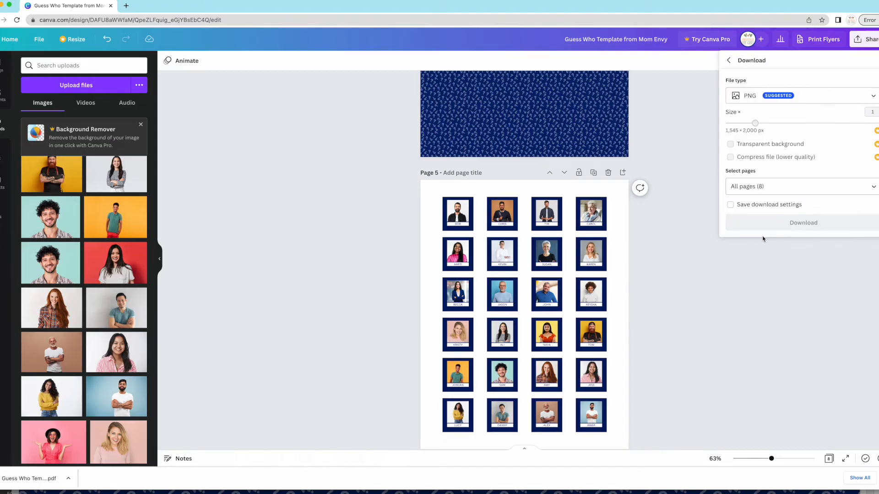
click(762, 95)
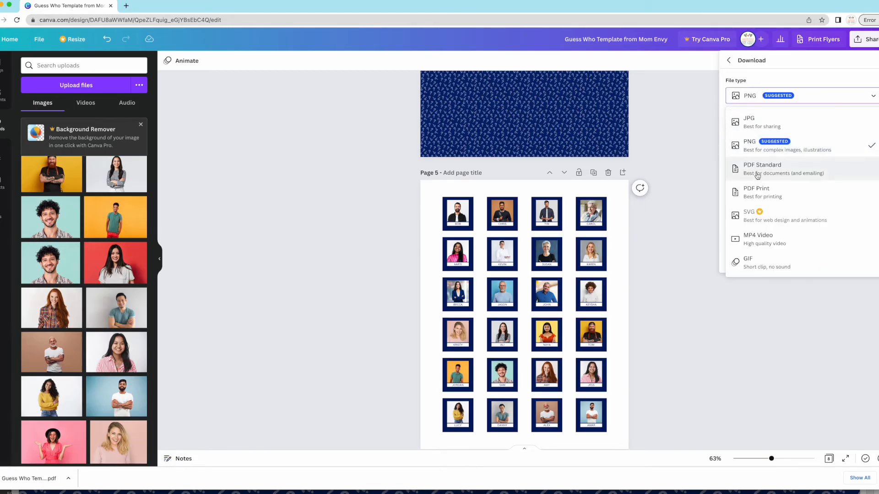
click(776, 194)
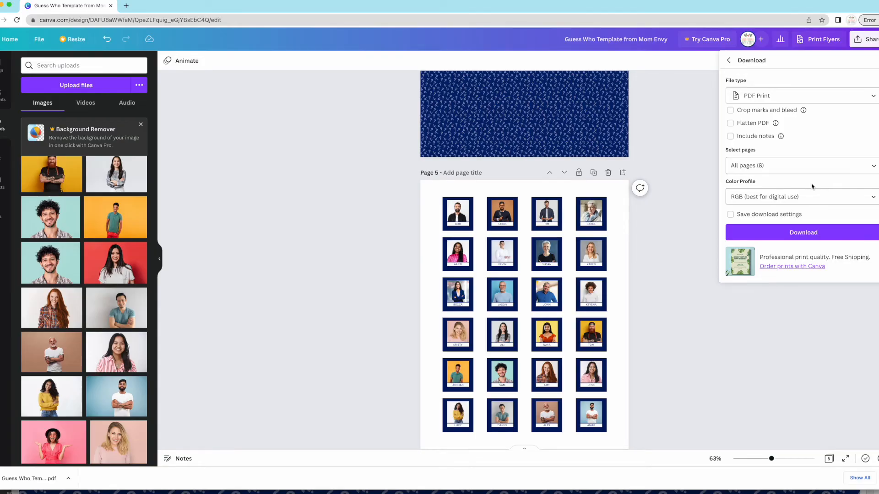
click(802, 234)
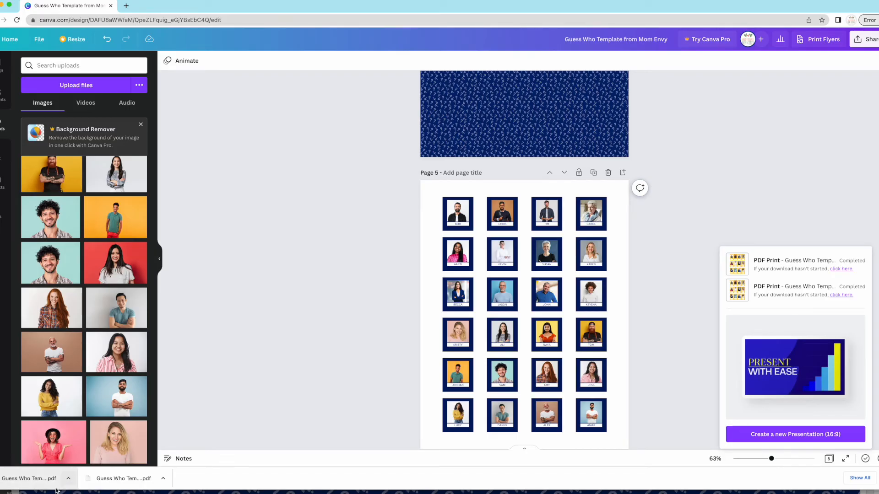
Show the downloaded PDF in Finder and open Guess Who Template from Mom Envy (1).pdf in the PDF viewer
click(67, 479)
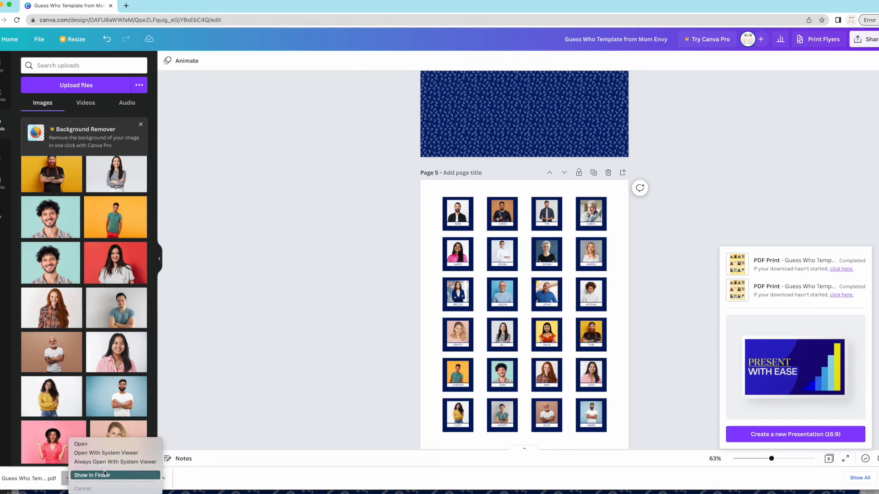
click(106, 475)
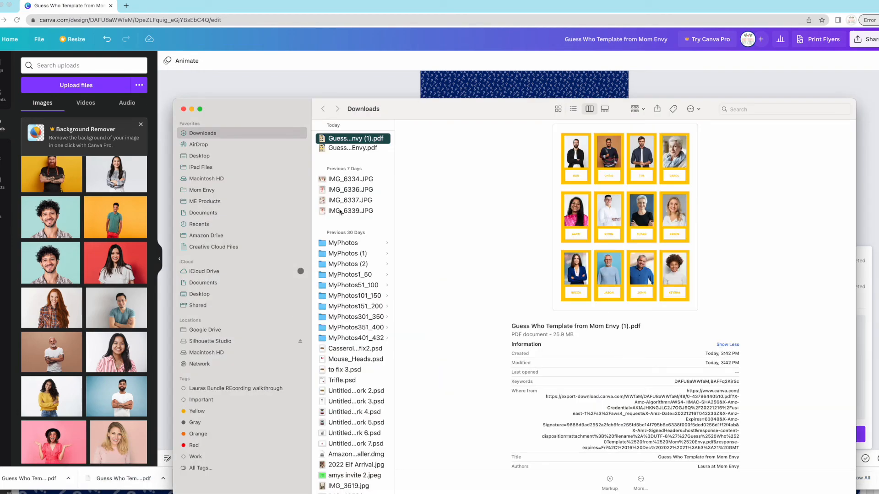
double_click(359, 139)
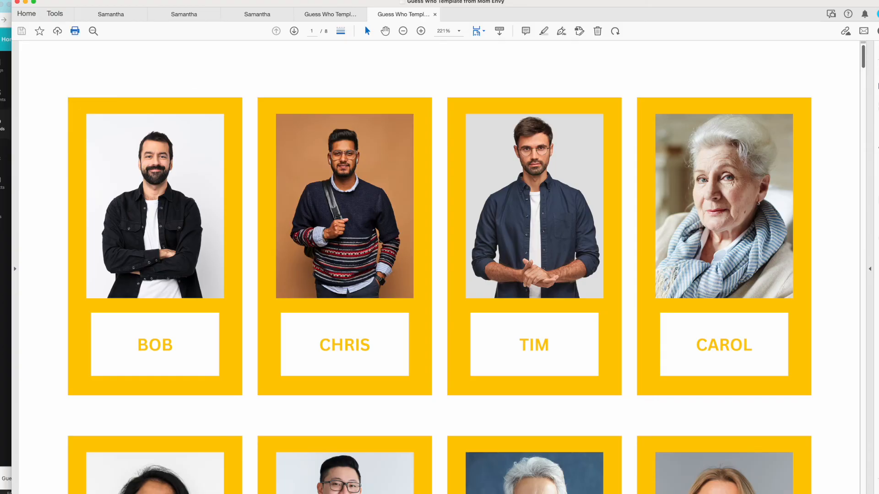
Set up the PDF print job with printing on both sides of the paper enabled and check pages 1 and 2 in the print preview
click(48, 0)
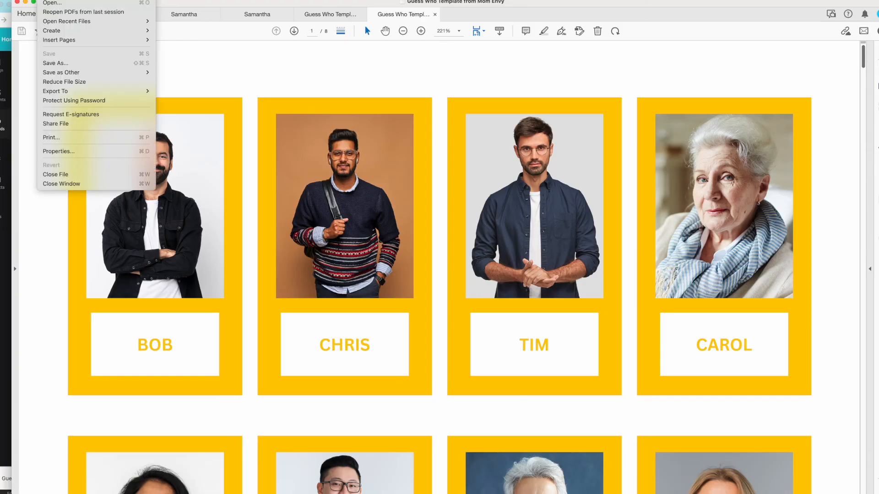
click(71, 137)
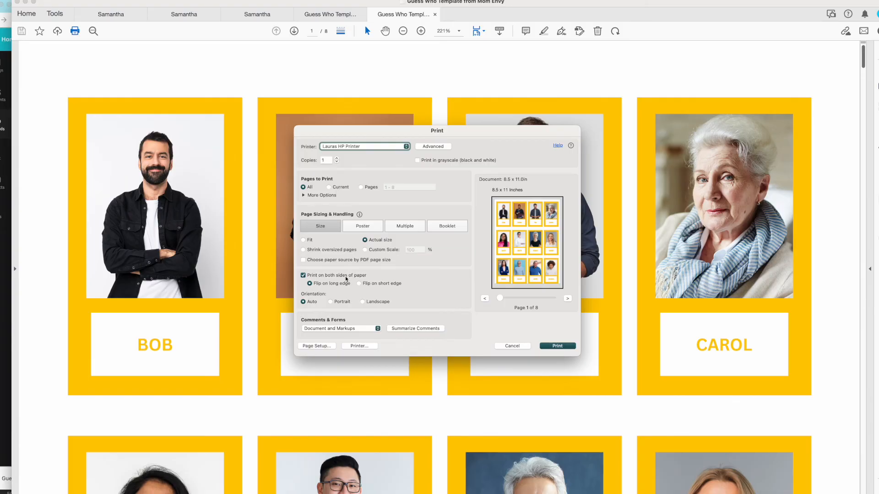
click(303, 275)
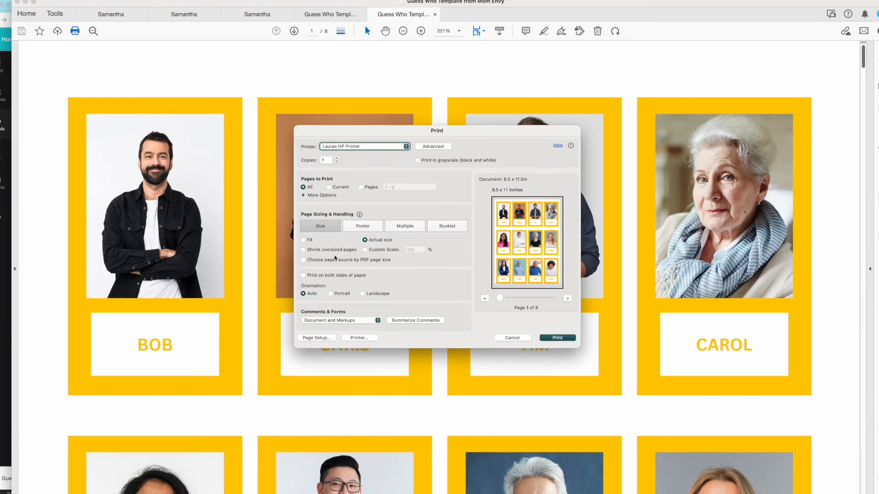
click(303, 276)
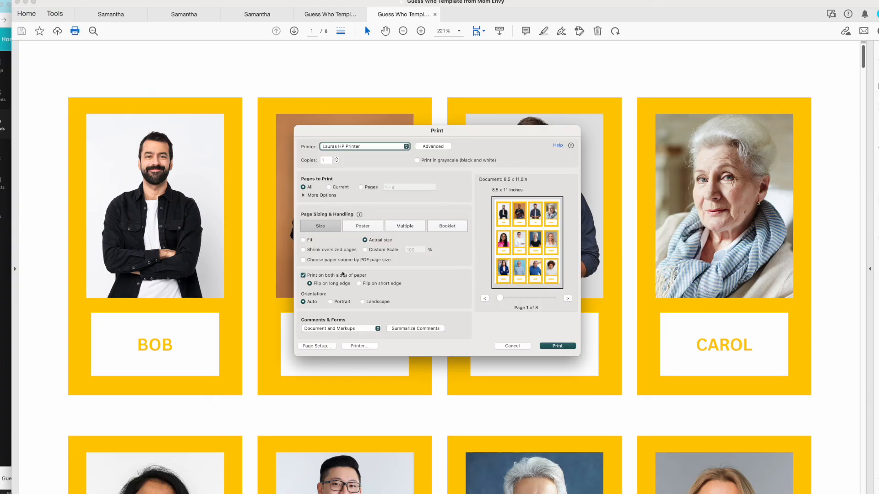
click(566, 299)
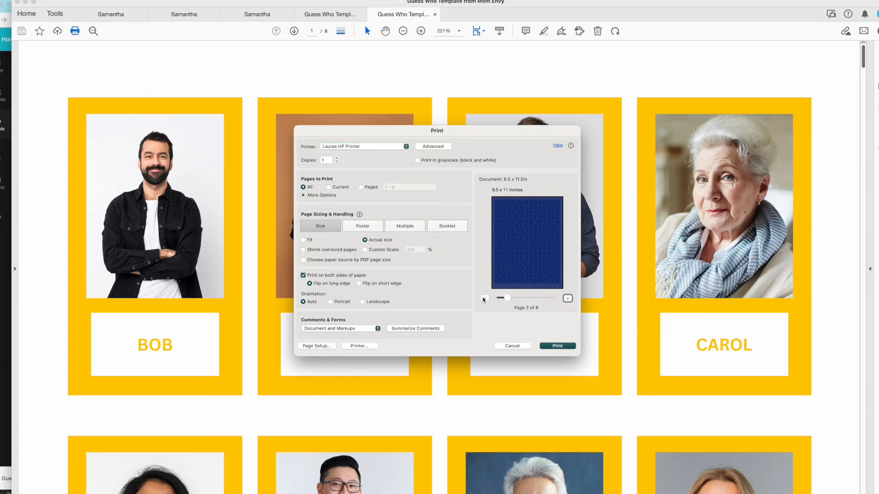
click(484, 298)
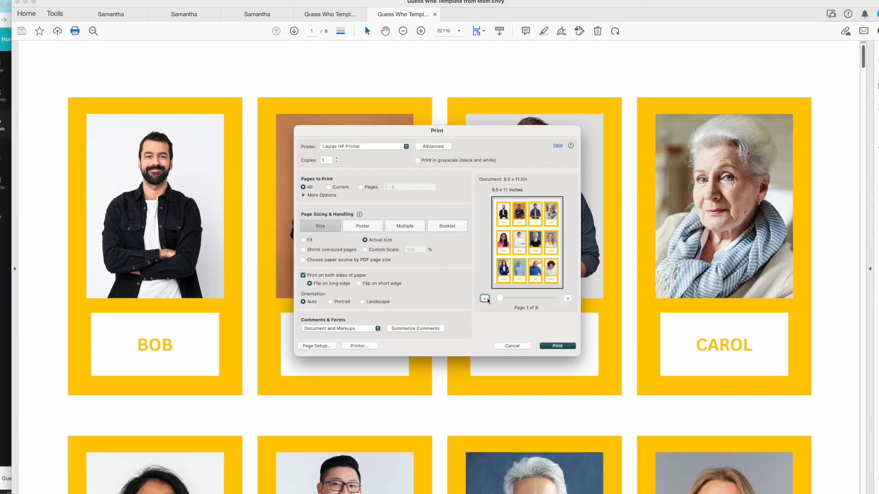